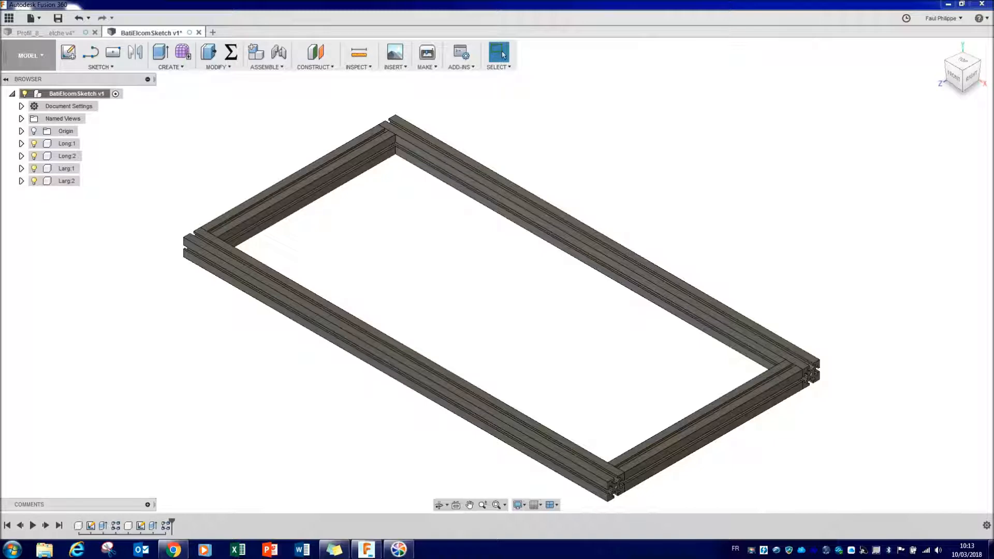
- In the BatiElcomSketch design, set the user parameters Longueur to 800 mm and Largeur to 400 mm
left_click(47, 33)
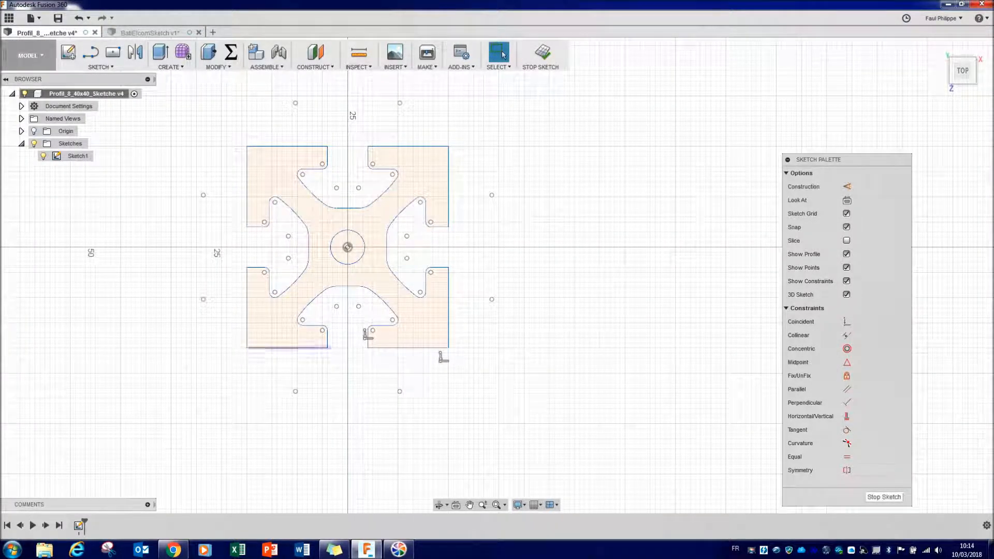
left_click(153, 32)
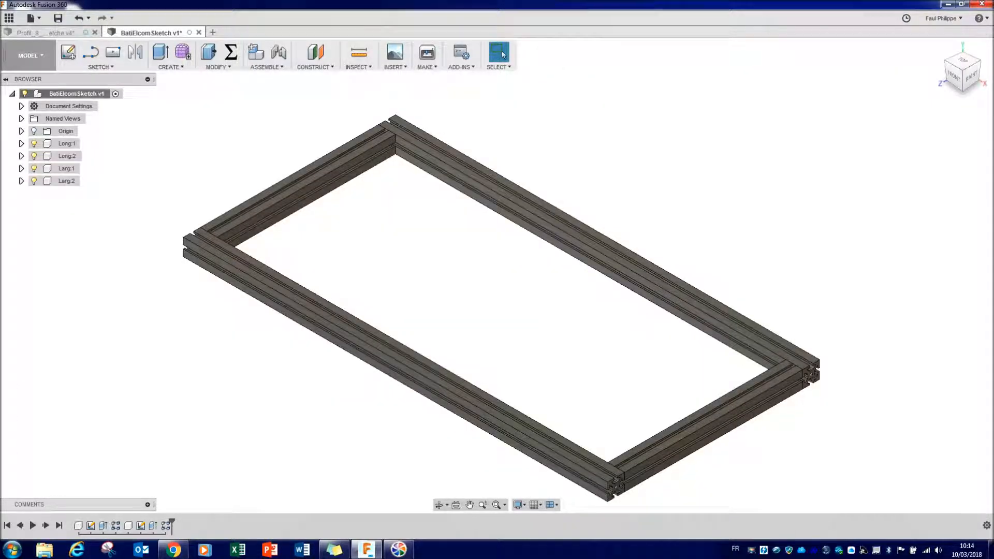
left_click(231, 52)
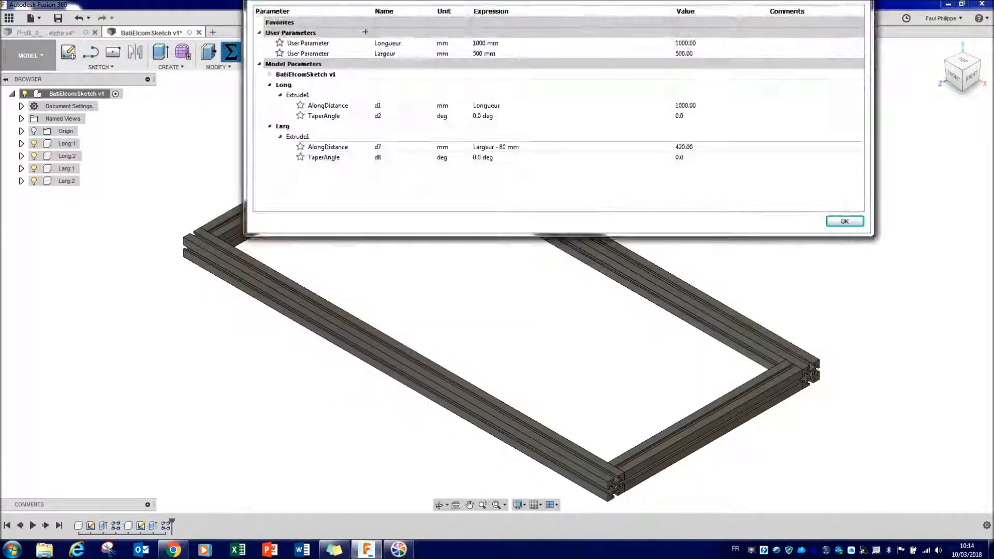
double_click(486, 43)
type("800")
key("Tab")
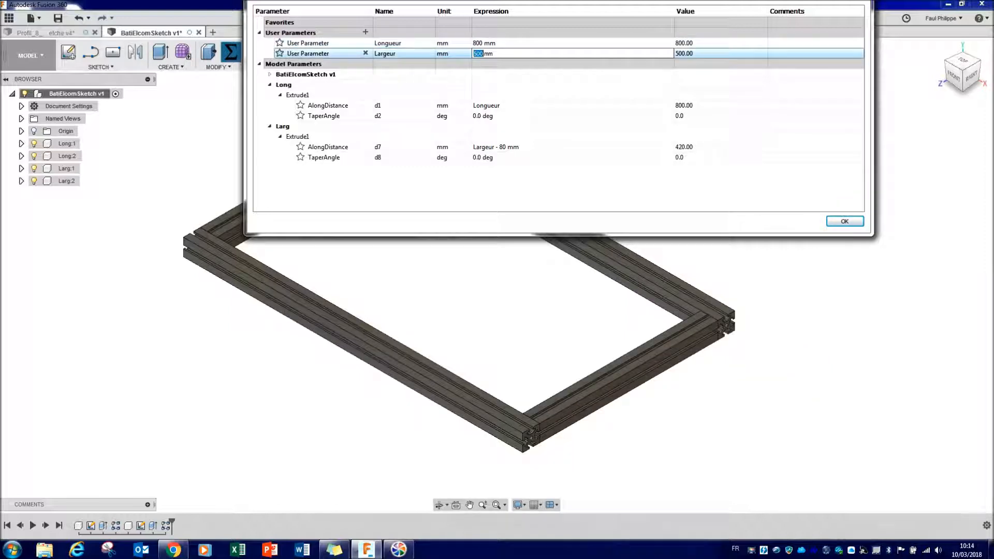
type("400")
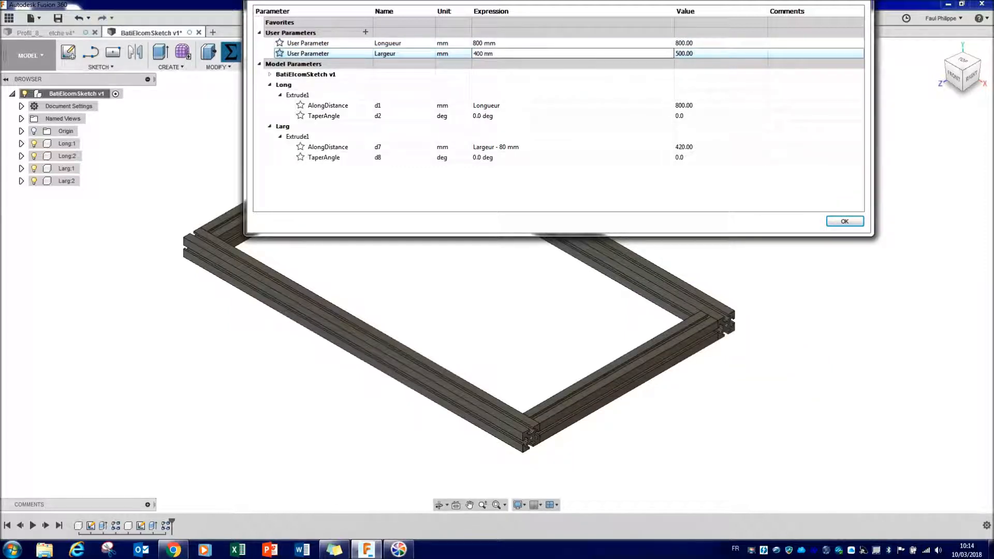
key("Return")
key("Return")
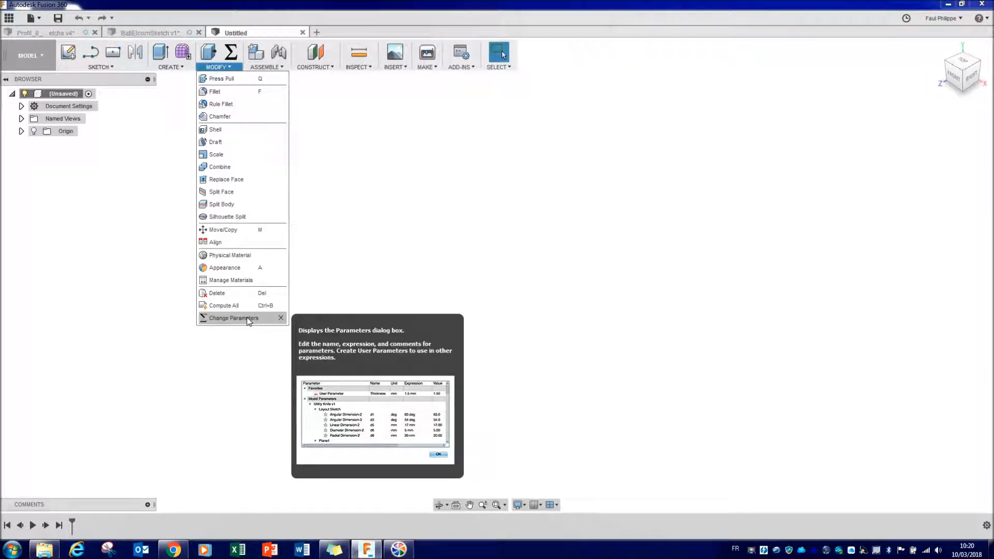
- Add a user parameter named long with an expression of 1000 mm to the untitled design
left_click(247, 319)
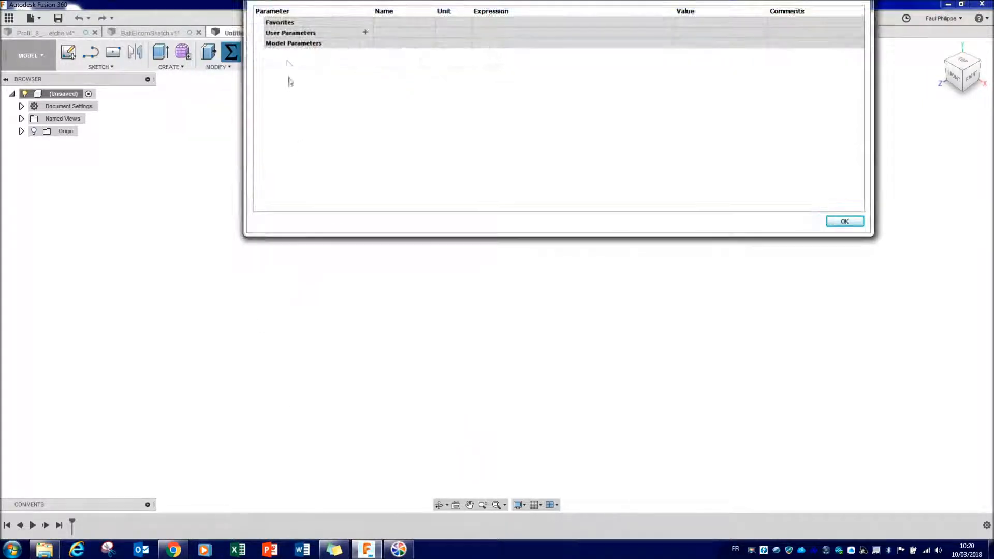
left_click(366, 33)
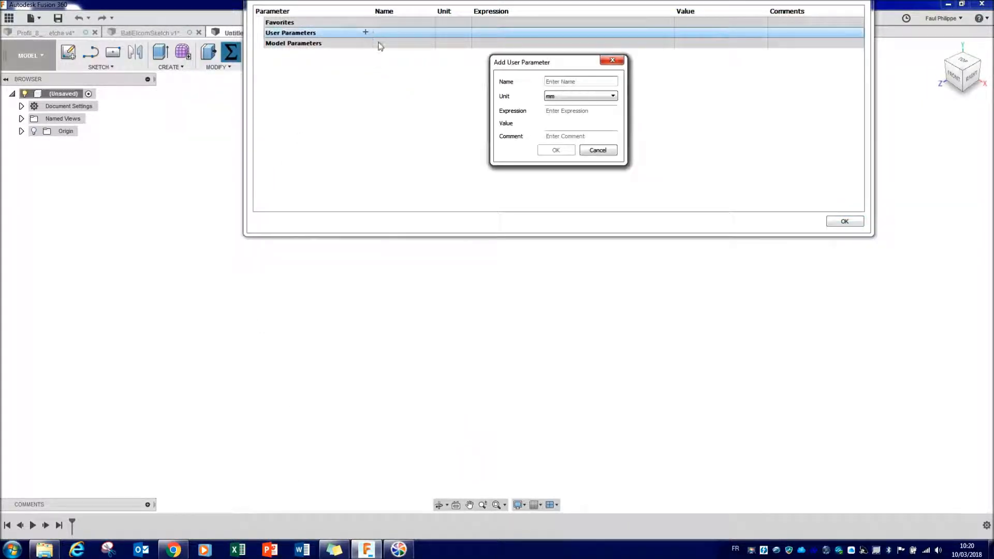
left_click(596, 81)
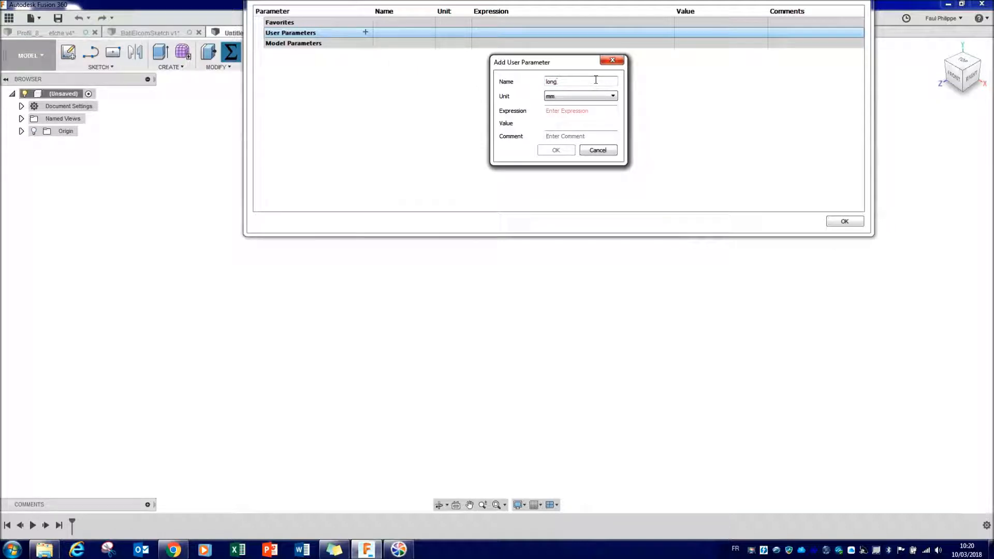
left_click(579, 110)
type("1000")
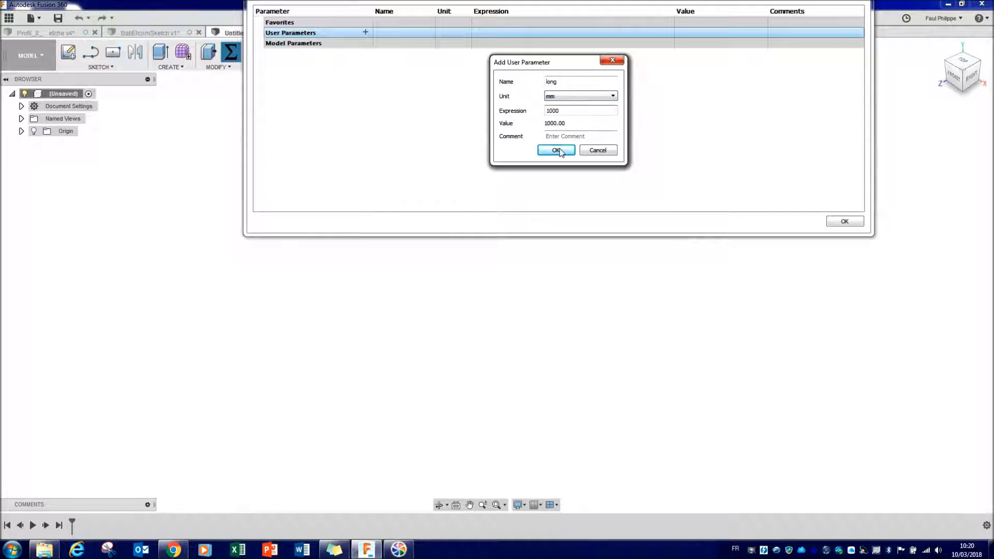
left_click(557, 150)
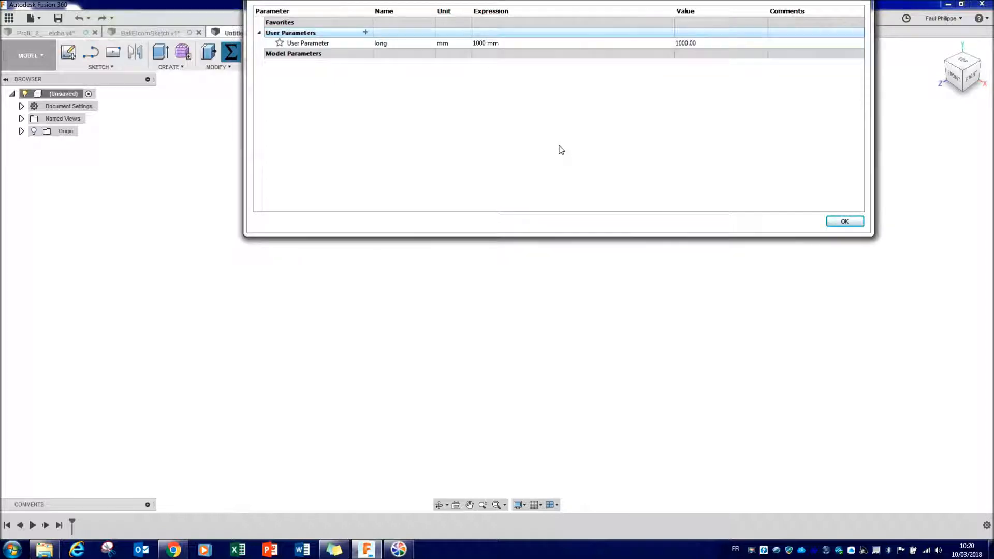
- Add a second user parameter named larg with an expression of 400 mm and close the parameters
left_click(365, 32)
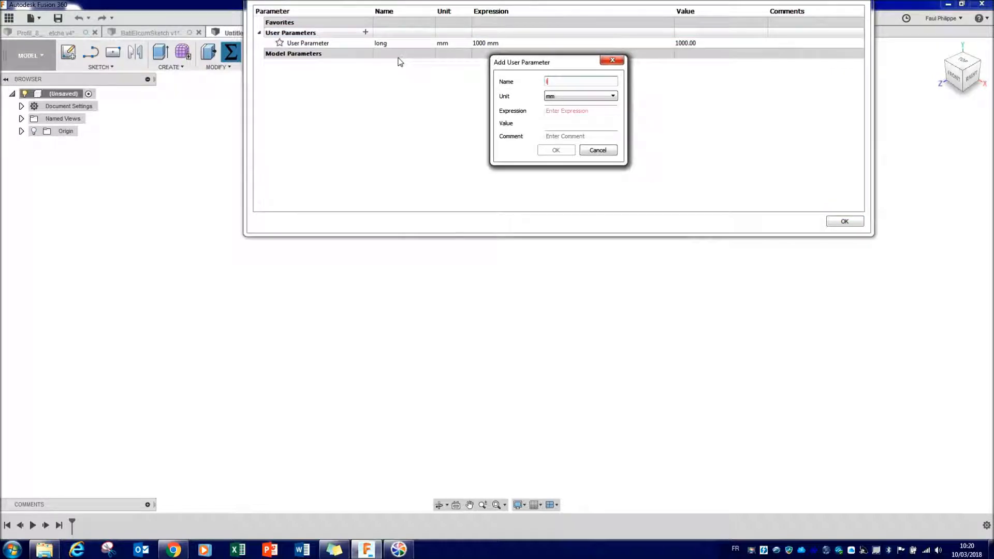
left_click(551, 109)
type("400")
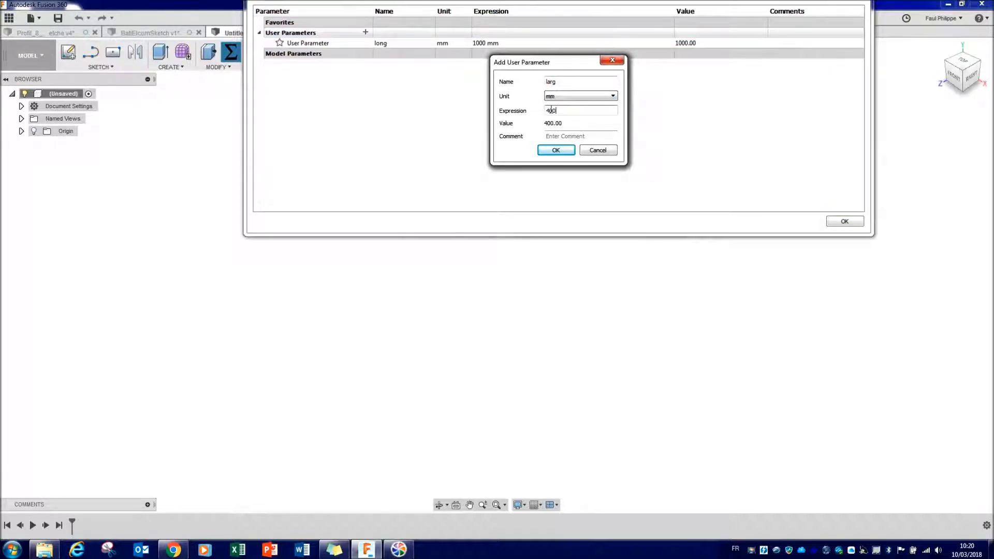
key("Return")
left_click(845, 222)
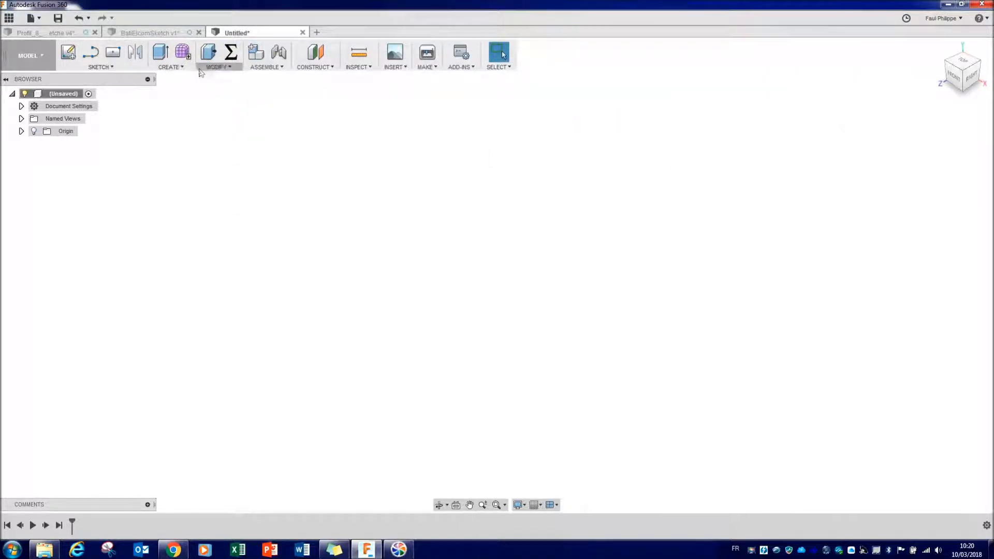
- Copy all the sketch geometry of the 40x40 profile and return to the untitled design
left_click(63, 36)
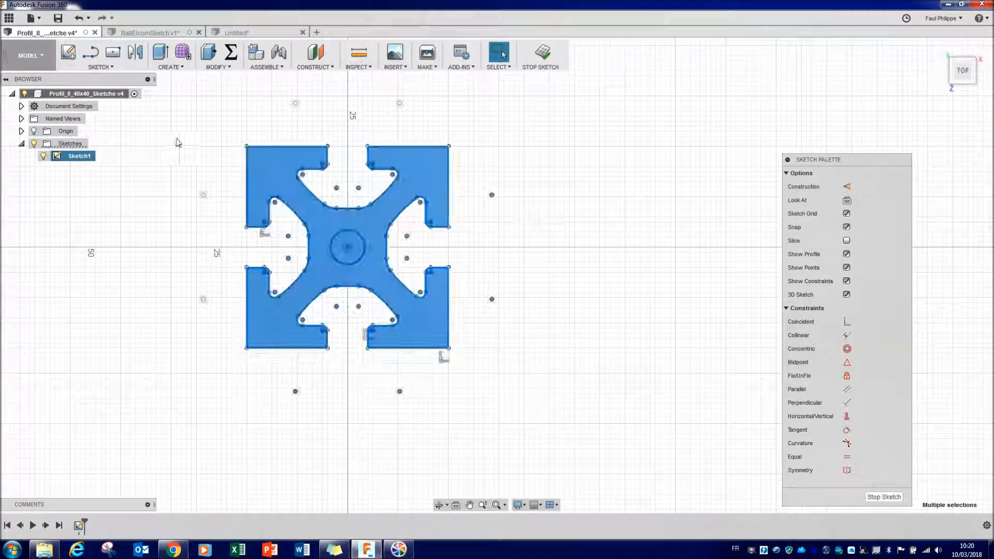
mouse_move(216, 114)
left_mouse_down()
mouse_move(461, 388)
mouse_move(508, 412)
left_mouse_up()
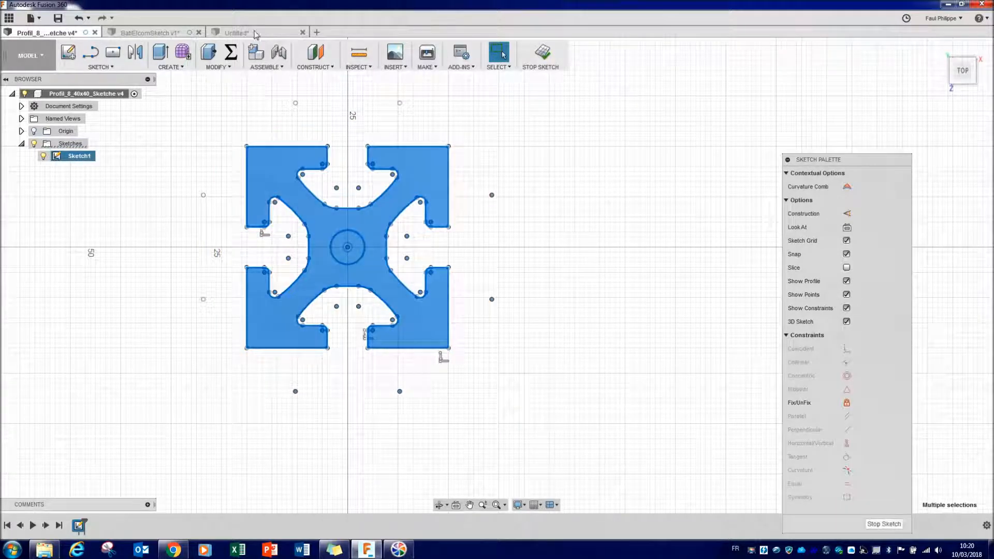
left_click(249, 33)
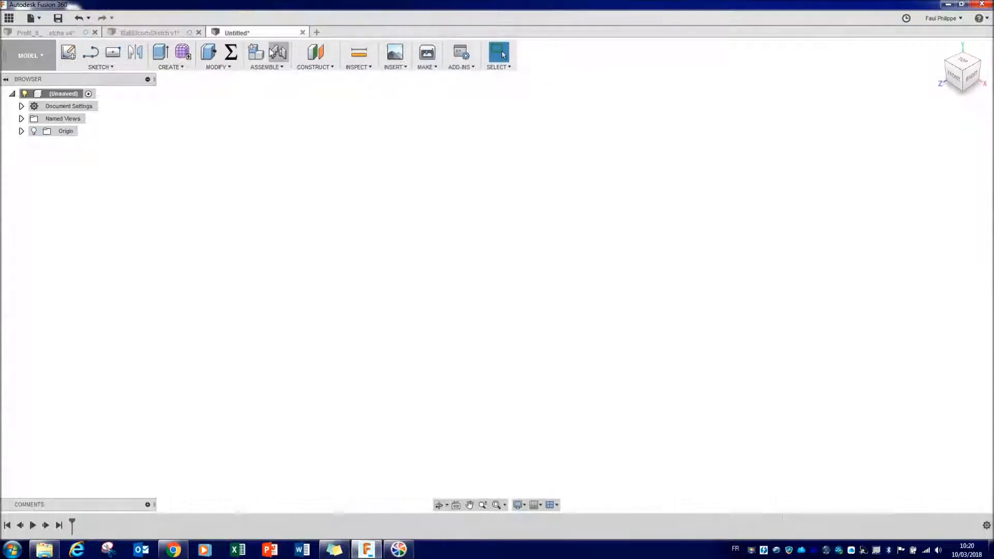
- Create a new empty, activated component named Long
left_click(176, 68)
left_click(183, 79)
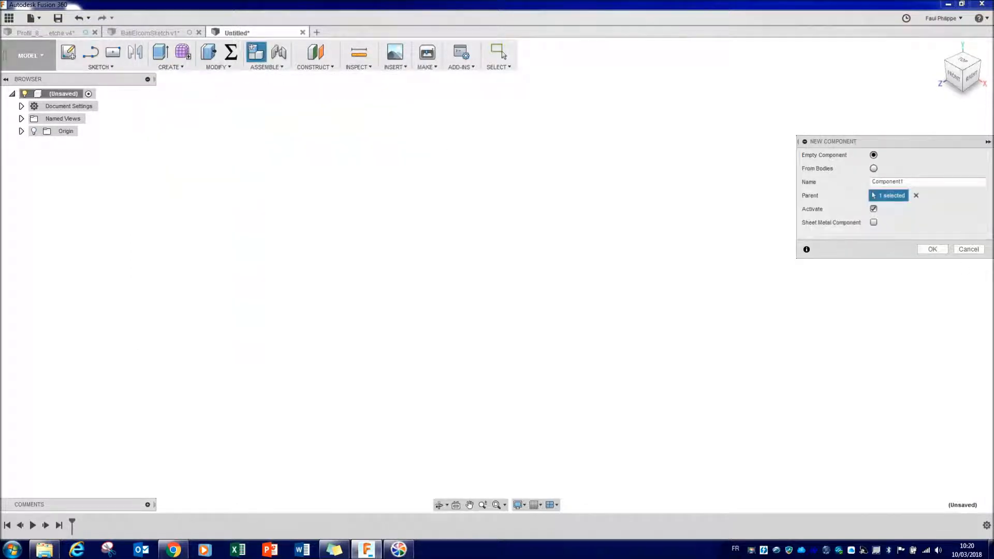
double_click(917, 184)
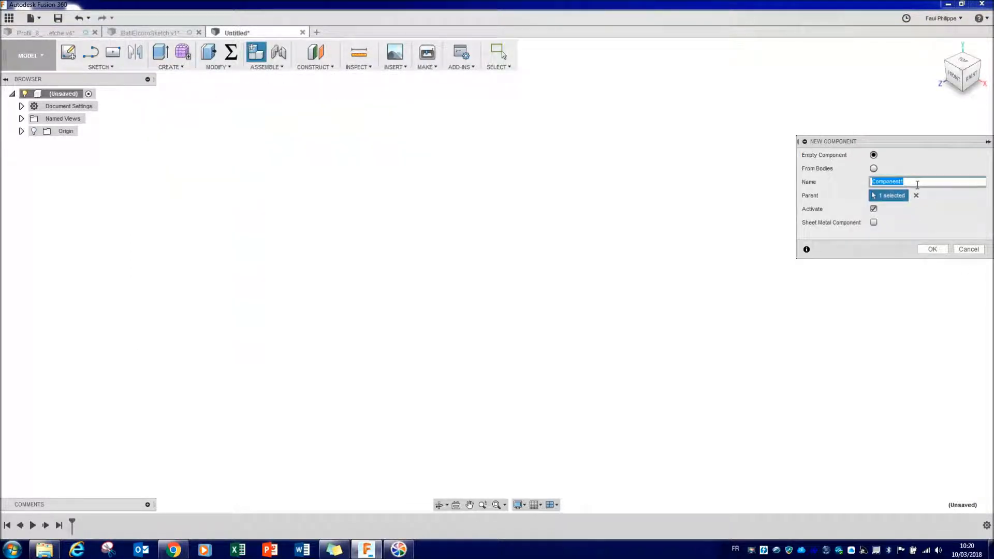
type("La")
key("Return")
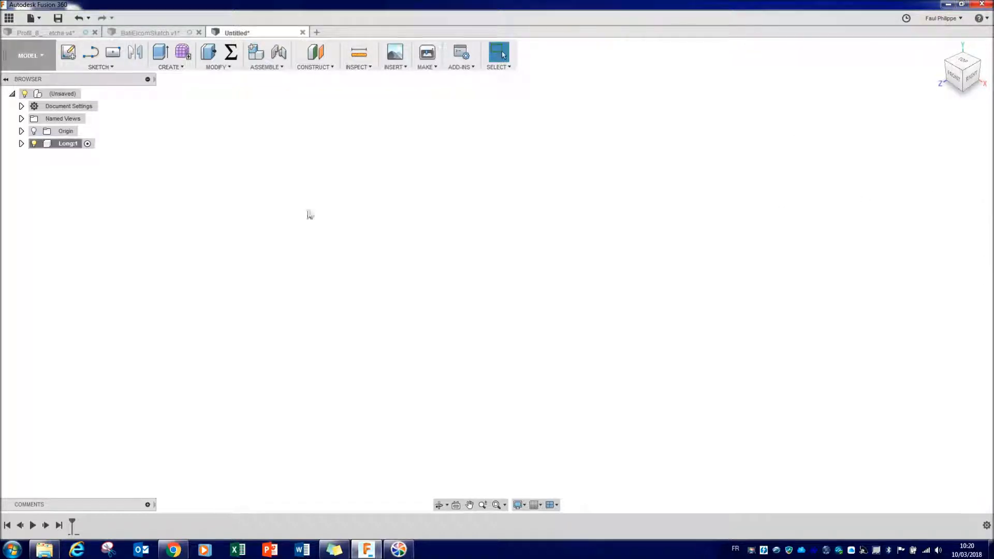
- Sketch on the vertical plane facing the Right view, paste the copied profile and move it 20 mm in X
left_click(67, 52)
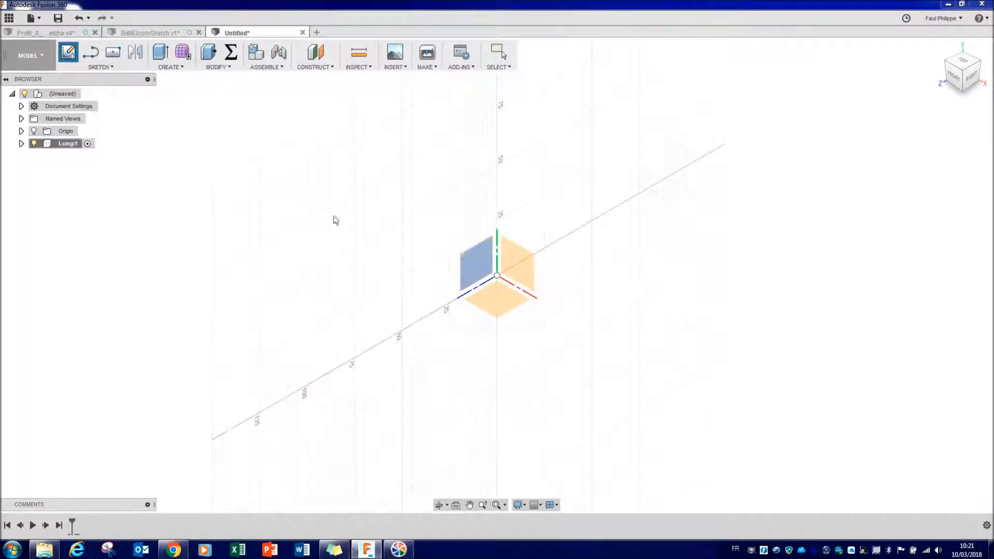
left_click(481, 268)
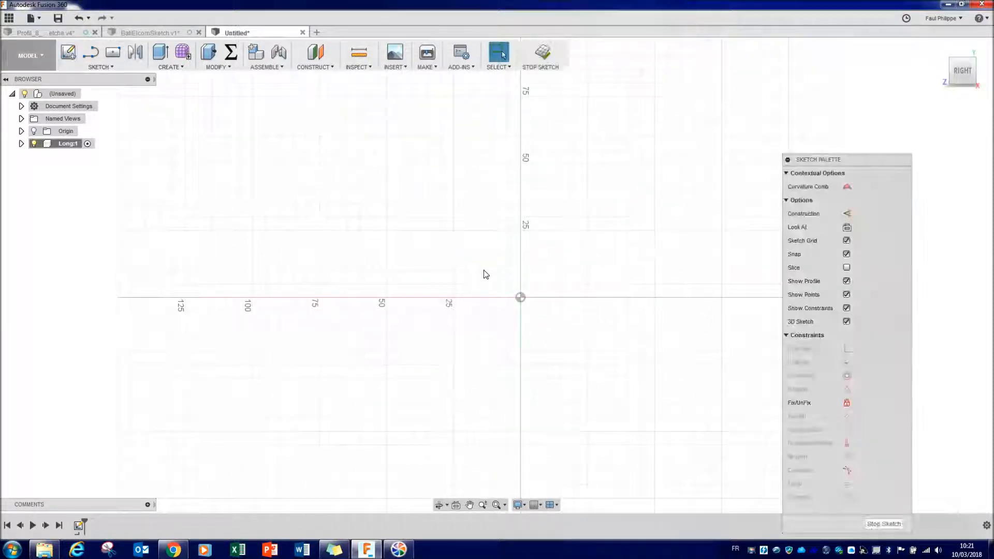
key("ctrl+v")
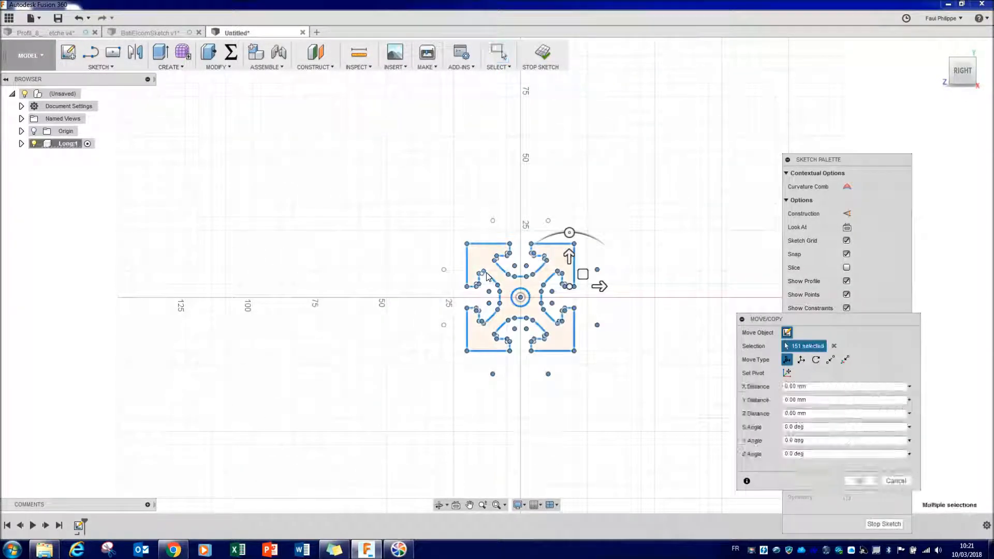
mouse_move(600, 286)
left_mouse_down()
mouse_move(663, 288)
mouse_move(648, 288)
left_mouse_up()
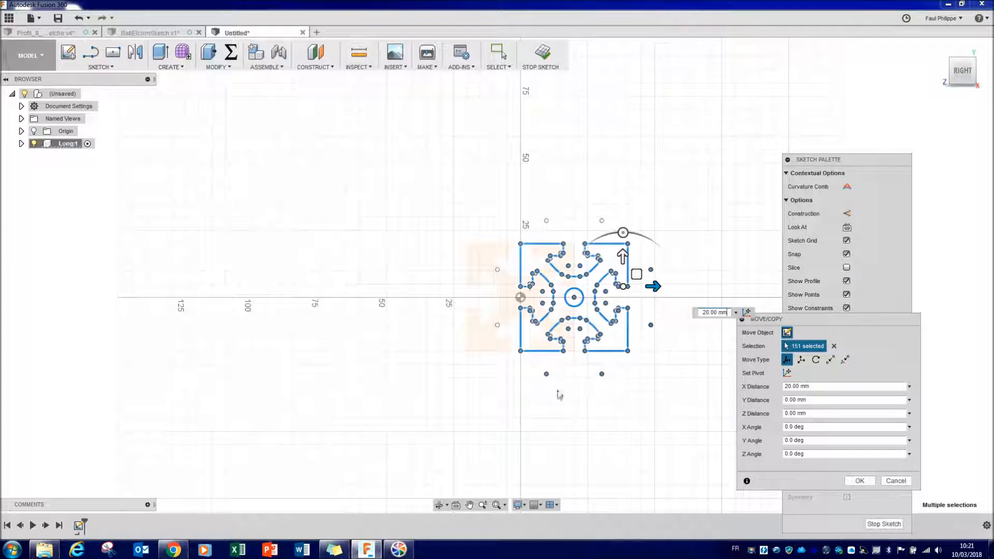
left_click(859, 481)
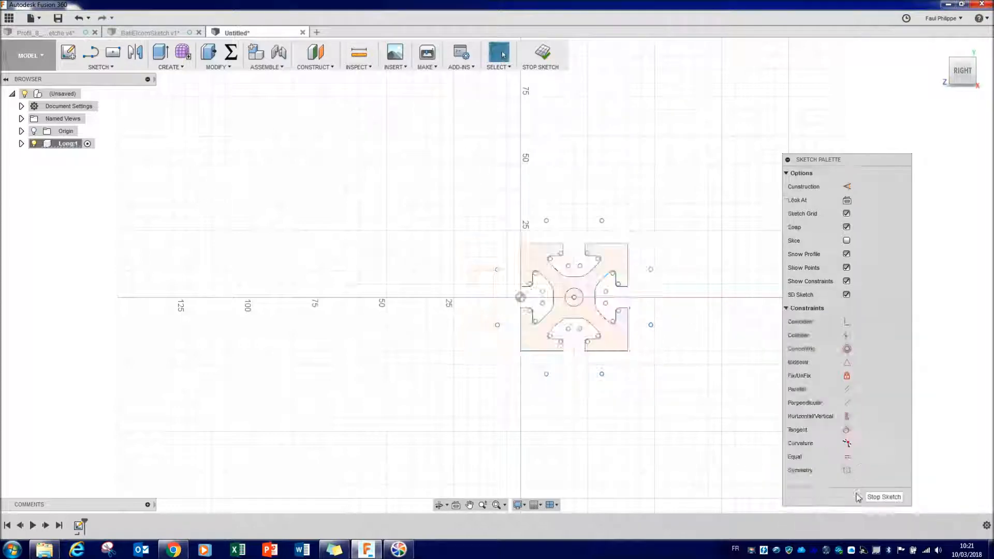
- Extrude the pasted profile, without its central hole, as a new body using the parameter long as distance
left_click(556, 322)
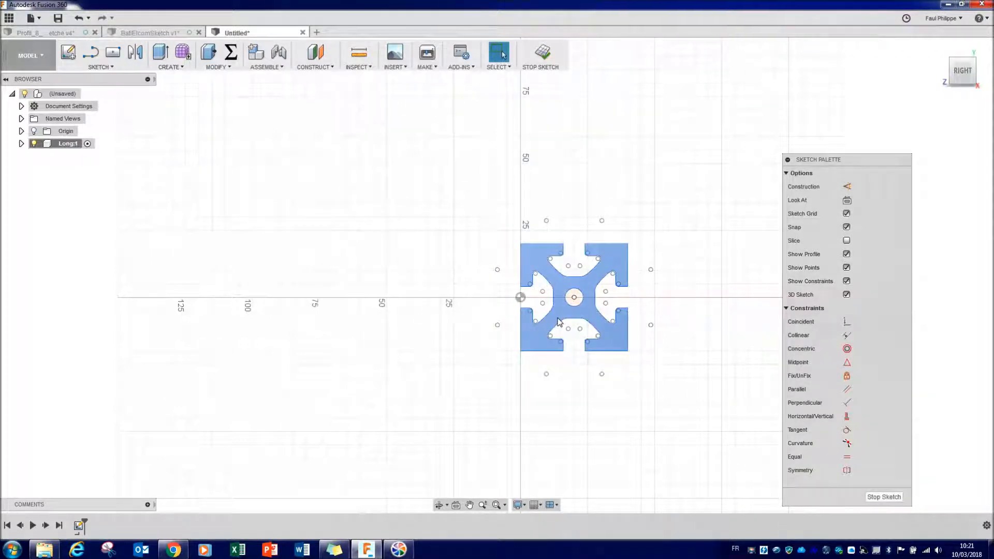
key("e")
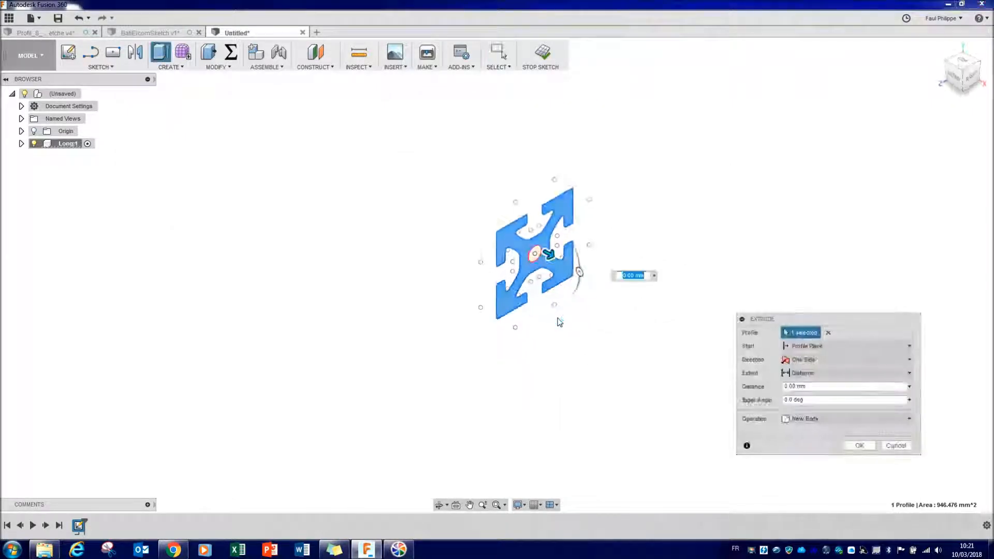
left_click_drag(796, 387, 781, 390)
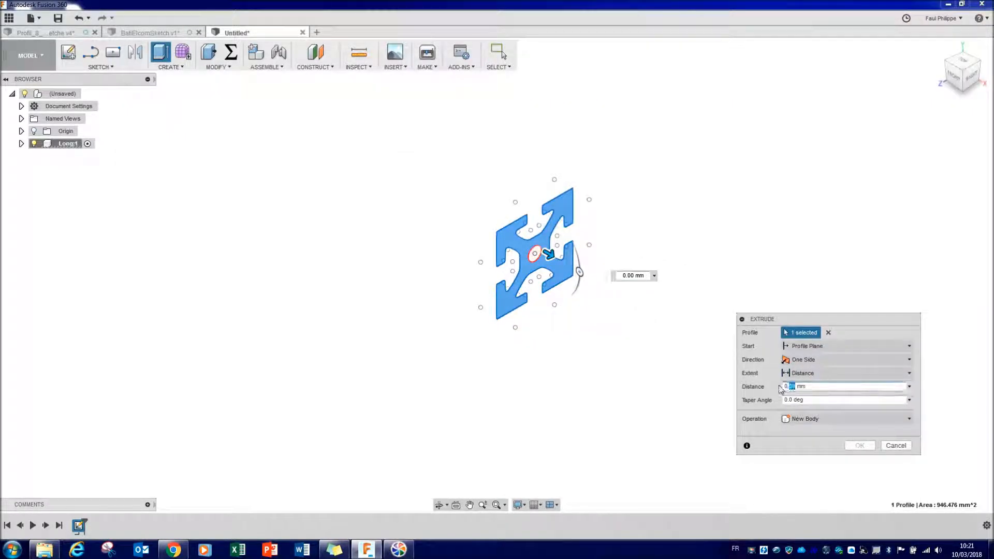
left_click(787, 387)
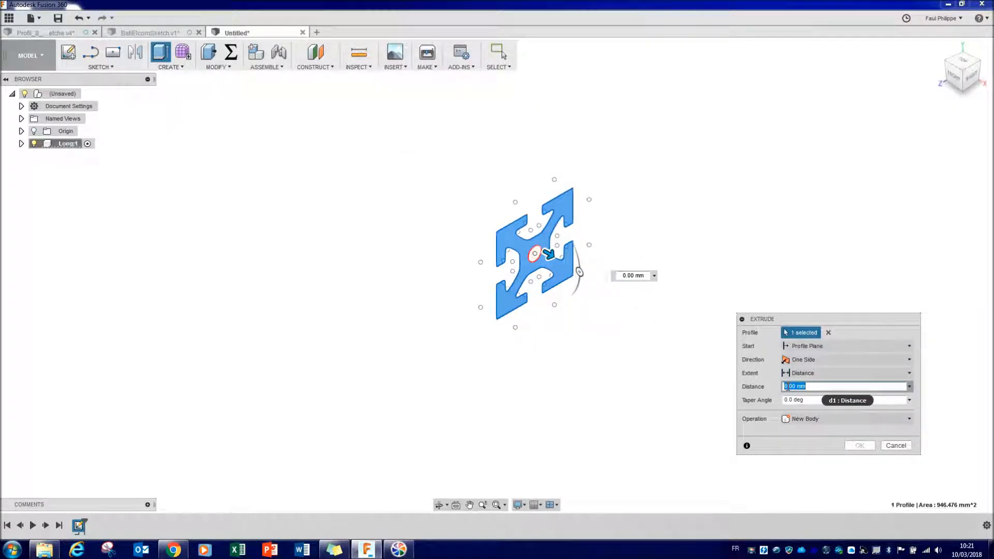
type("lo")
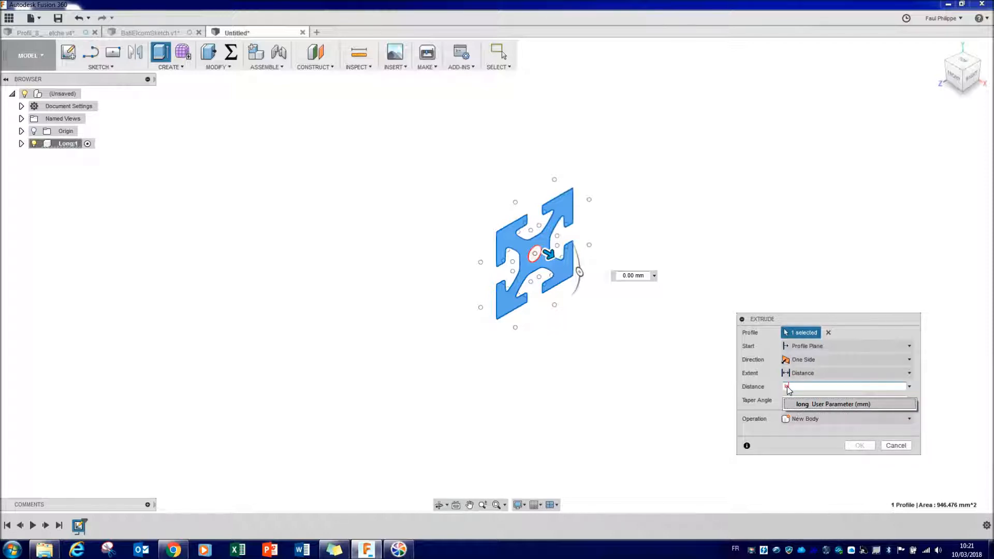
left_click(801, 407)
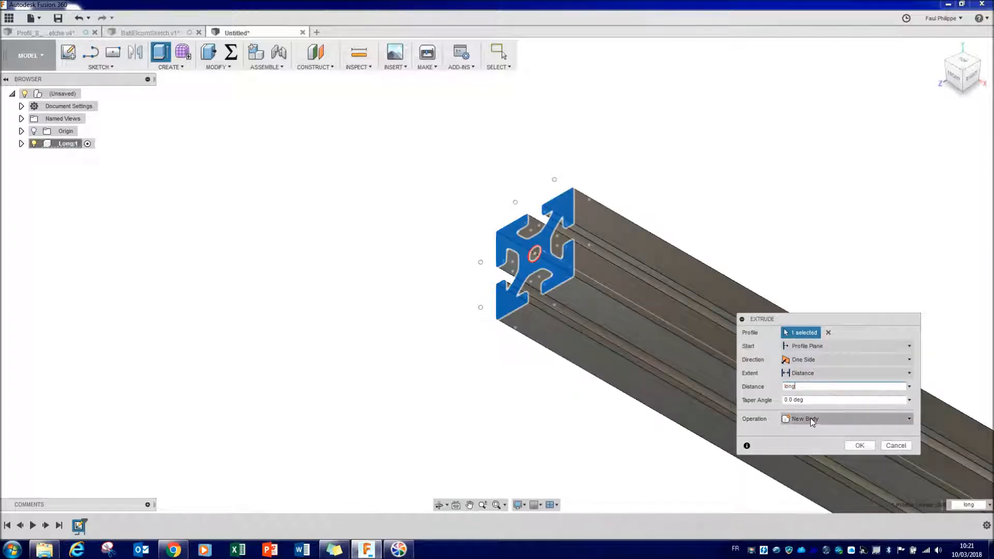
left_click(859, 445)
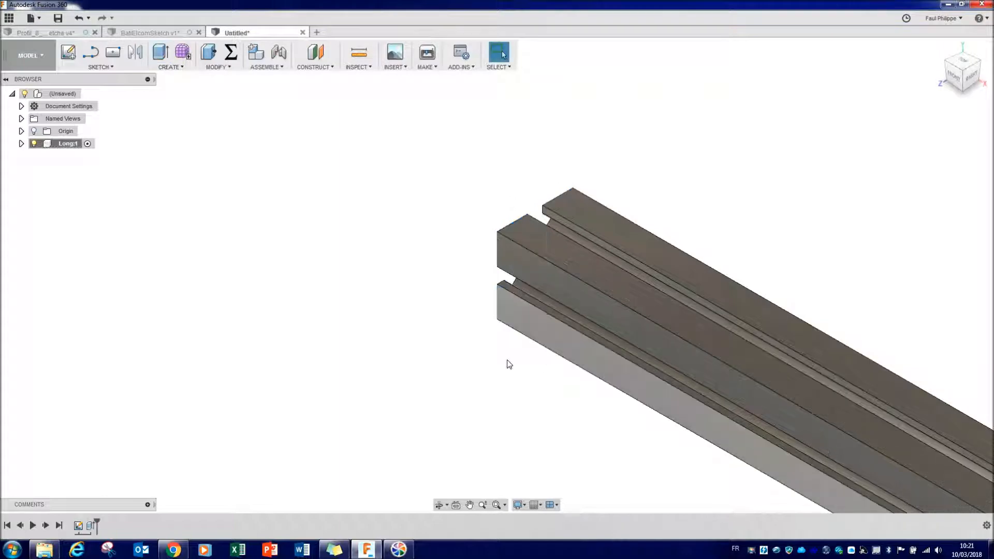
- Start a rectangular component pattern of the Long bar with the Z axis as its direction
scroll(465, 360, "down", 2)
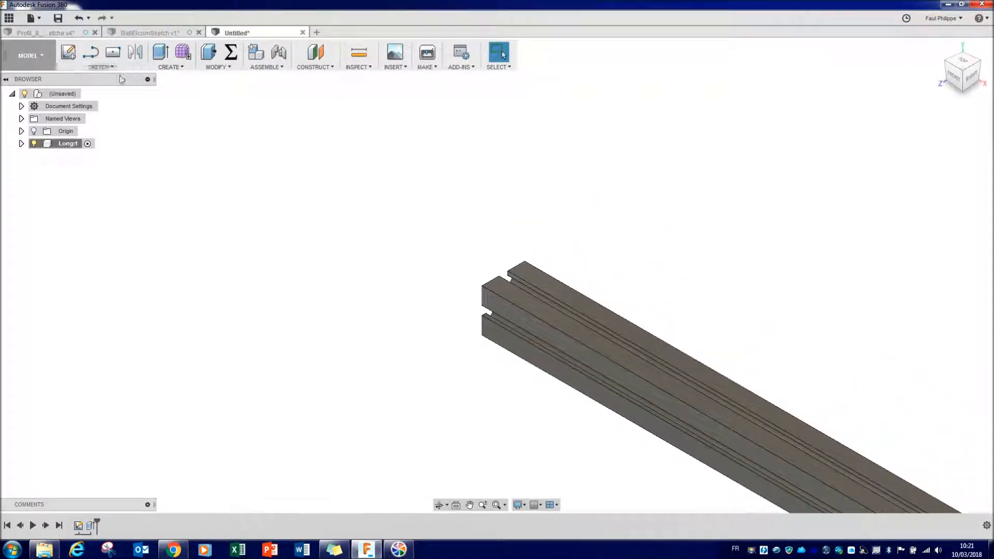
left_click(168, 68)
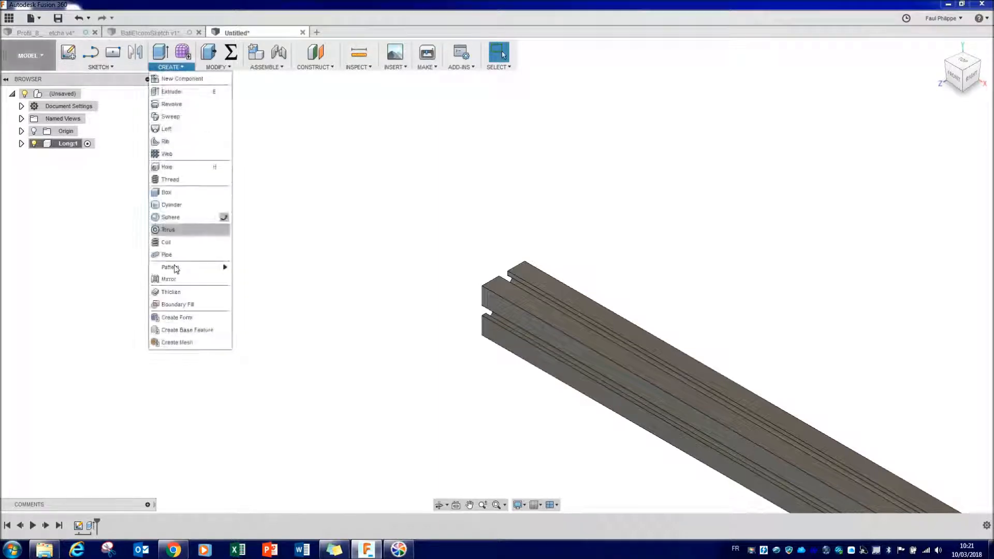
mouse_move(179, 267)
left_click(265, 270)
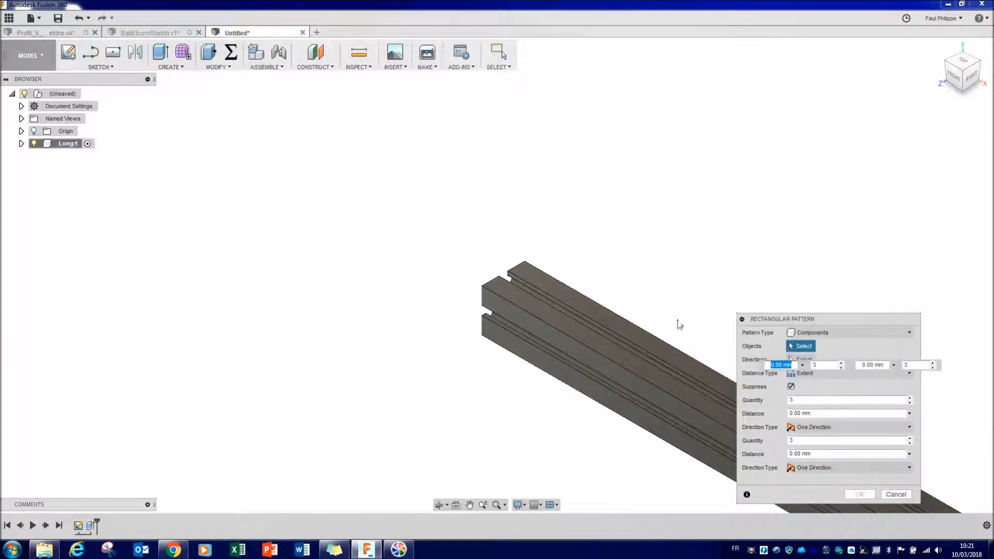
left_click(525, 322)
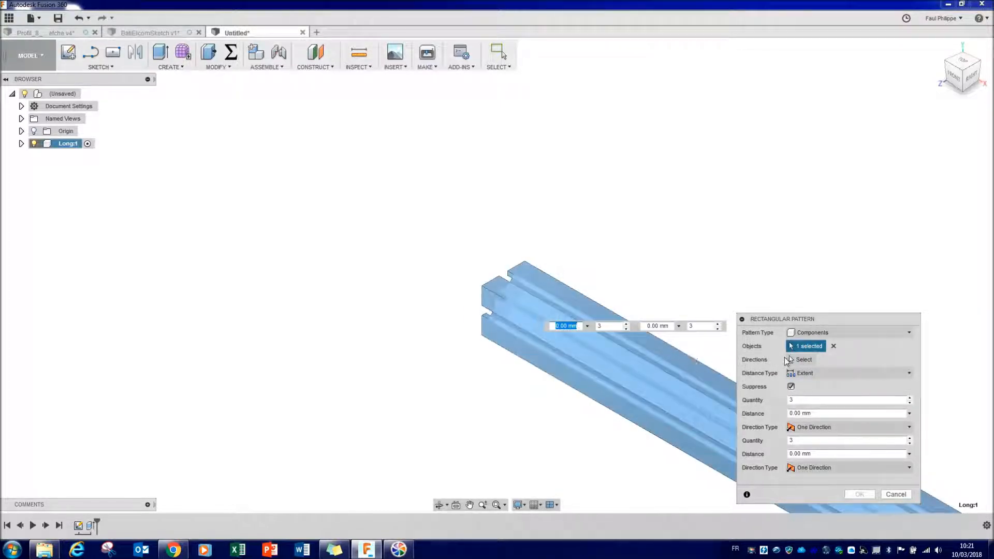
left_click(802, 359)
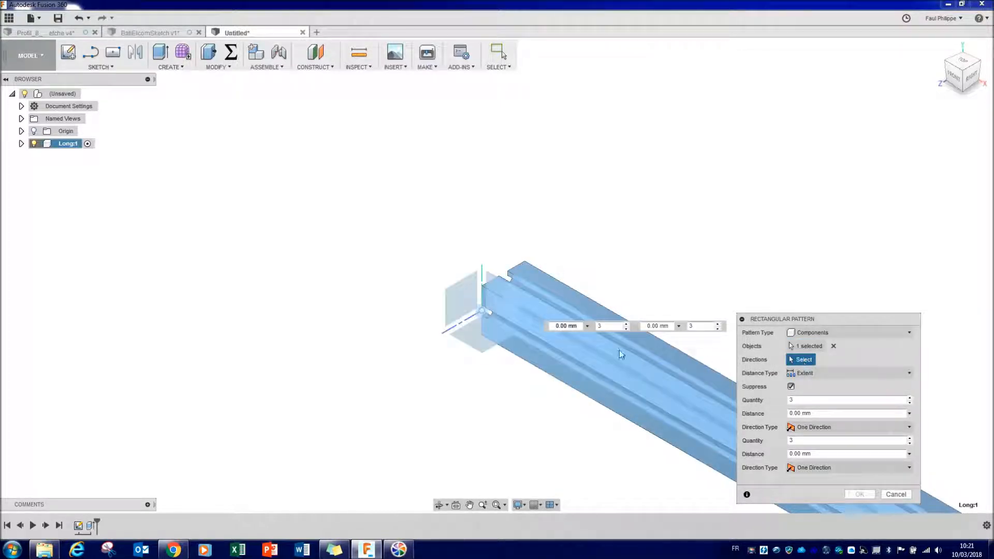
left_click(460, 323)
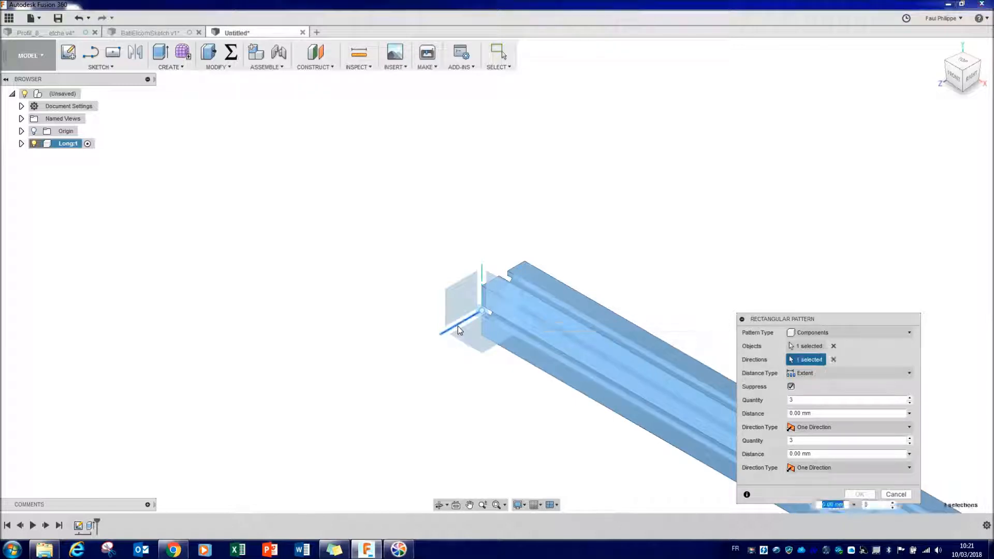
- Set the pattern quantity to 2 and its distance to larg-40, then create the second Long bar
left_click(794, 400)
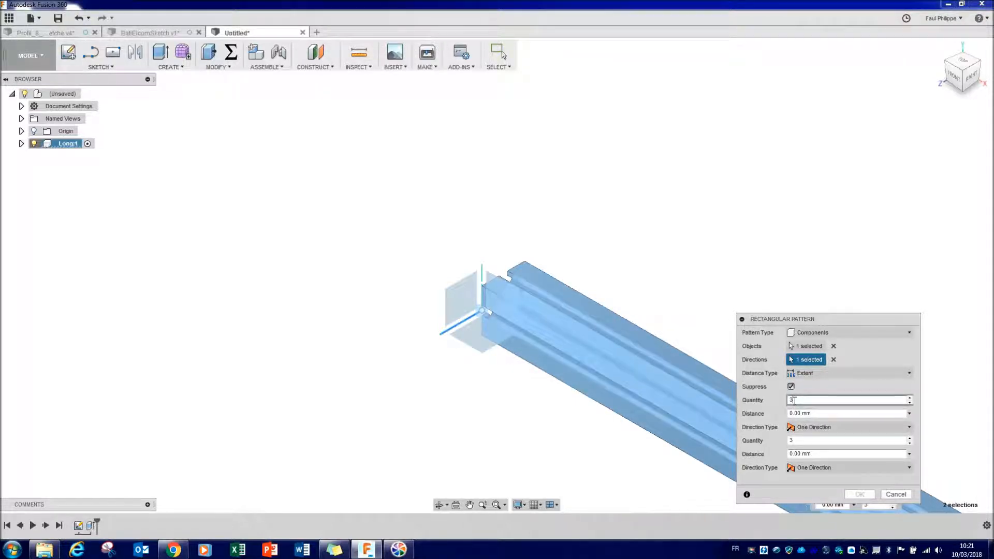
type("2")
left_click(794, 413)
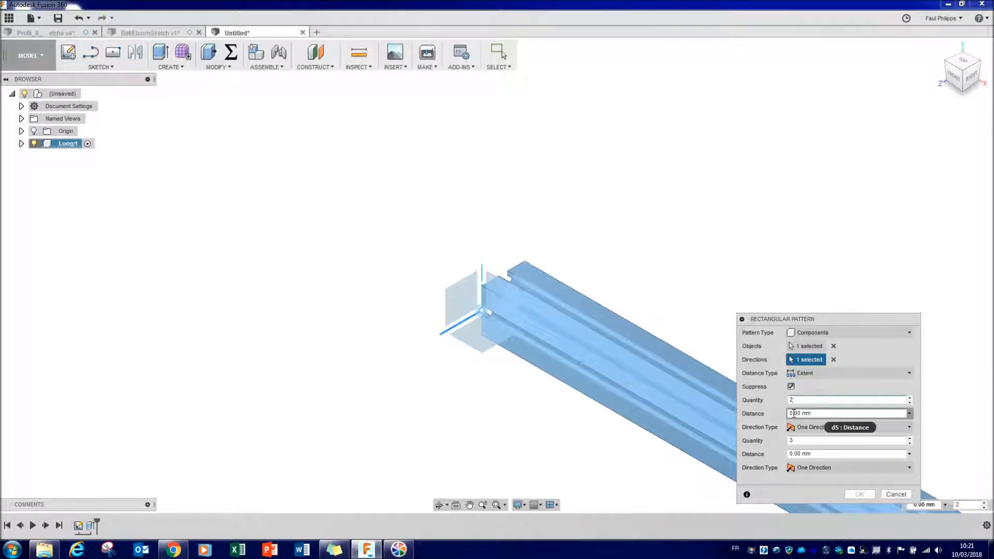
triple_click(793, 413)
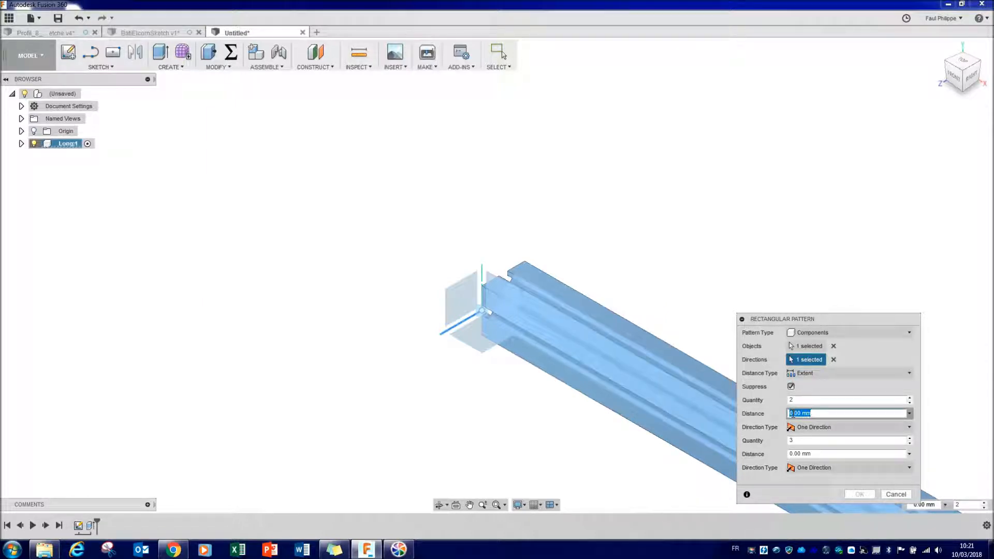
type("lar")
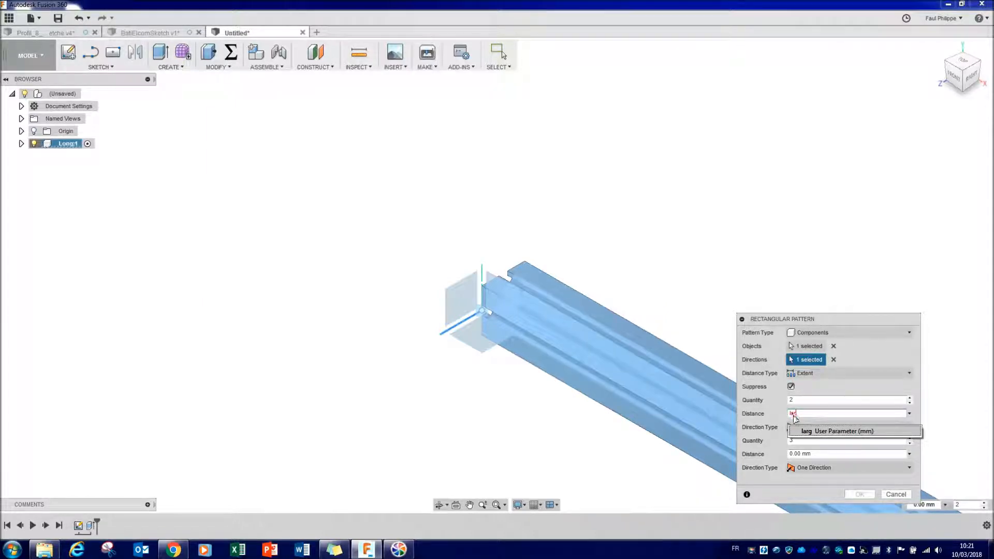
left_click(805, 431)
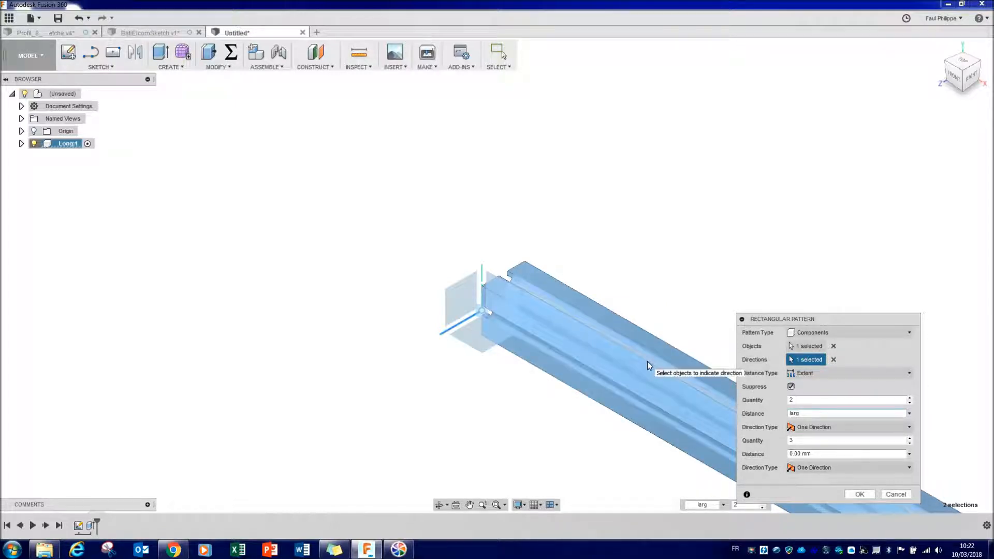
type("40")
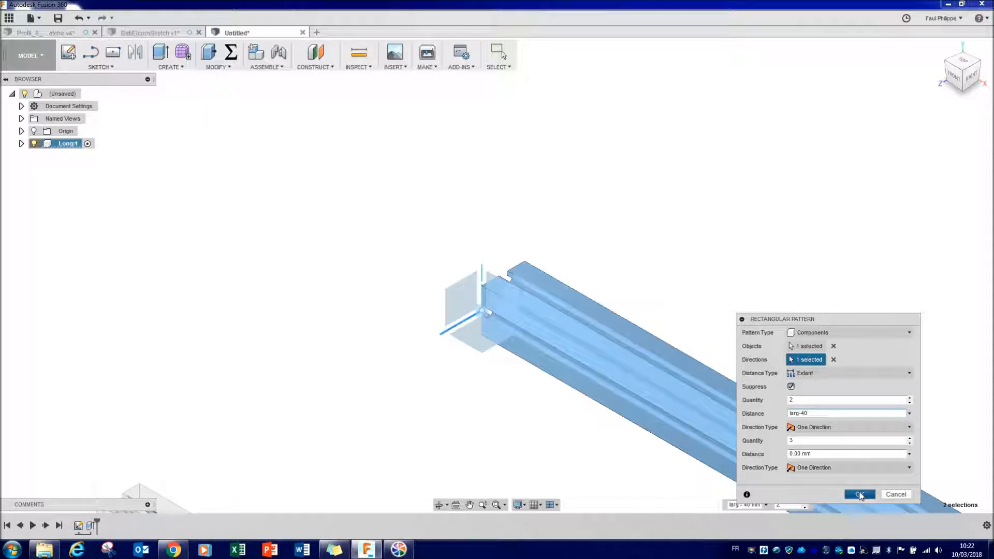
left_click(861, 496)
- Activate the root of the design and create a new empty, activated component named Larg
scroll(434, 337, "down", 5)
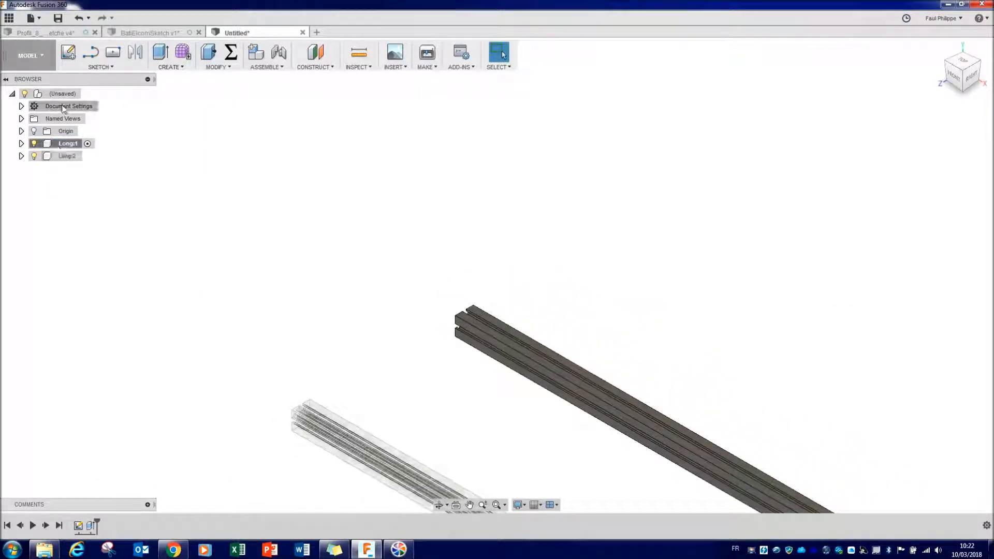
left_click(89, 94)
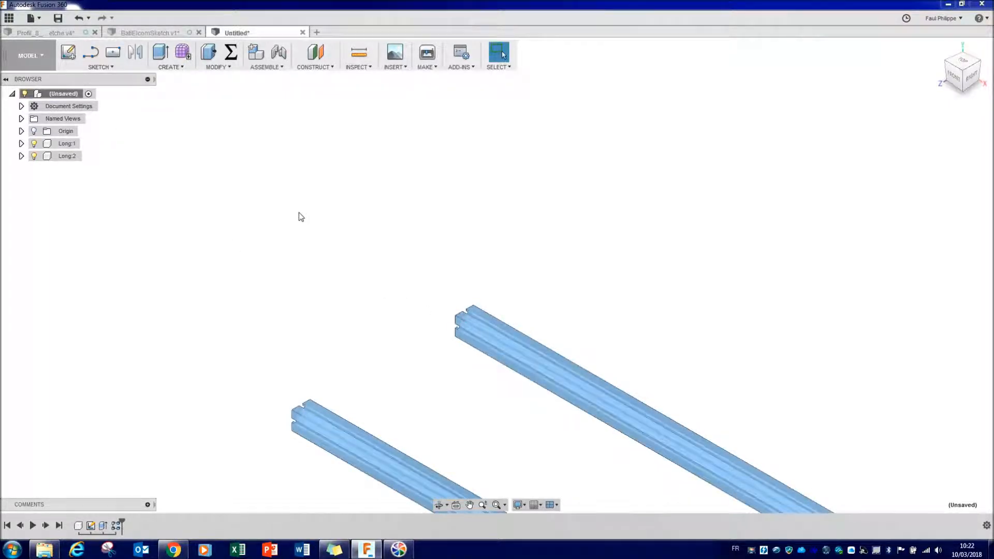
left_click(179, 68)
left_click(178, 78)
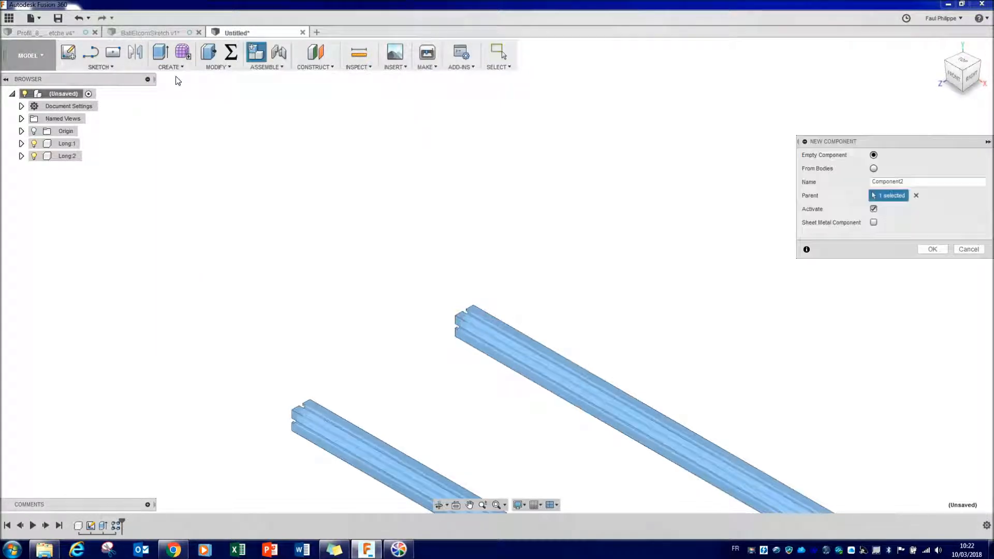
left_click_drag(908, 182, 850, 181)
key("BackSpace")
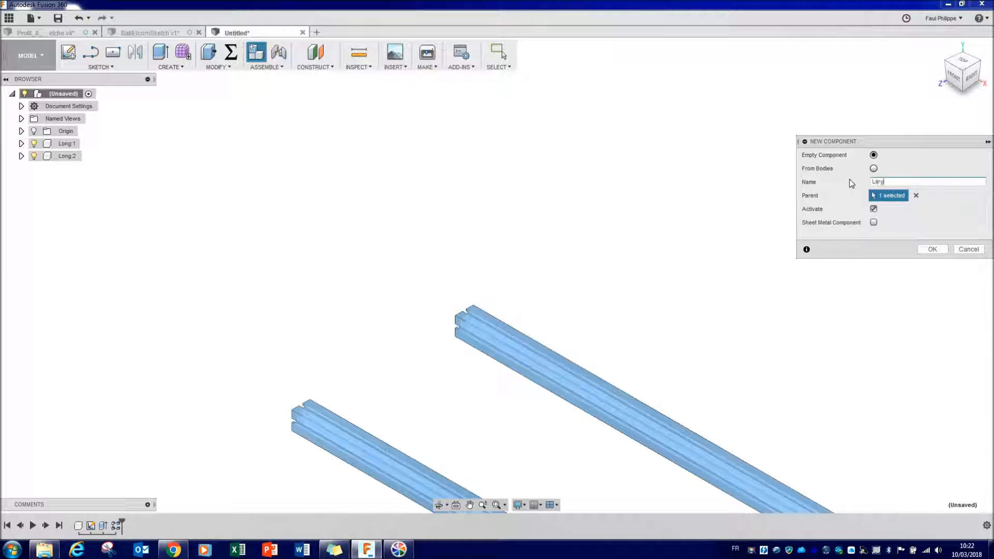
type("Larg")
key("Return")
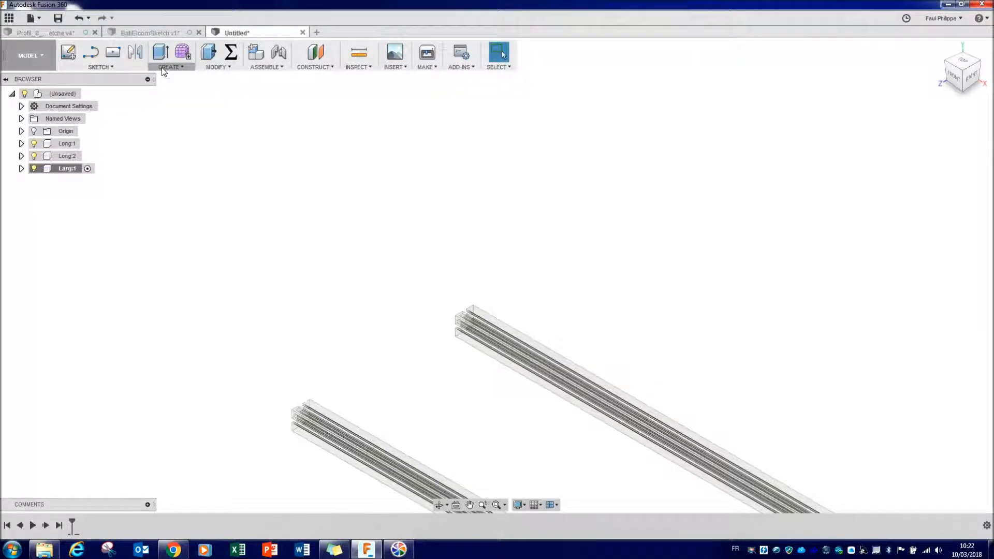
- Sketch on the vertical plane facing the Front view, paste the copied profile and move it about 20 mm in X
left_click(65, 54)
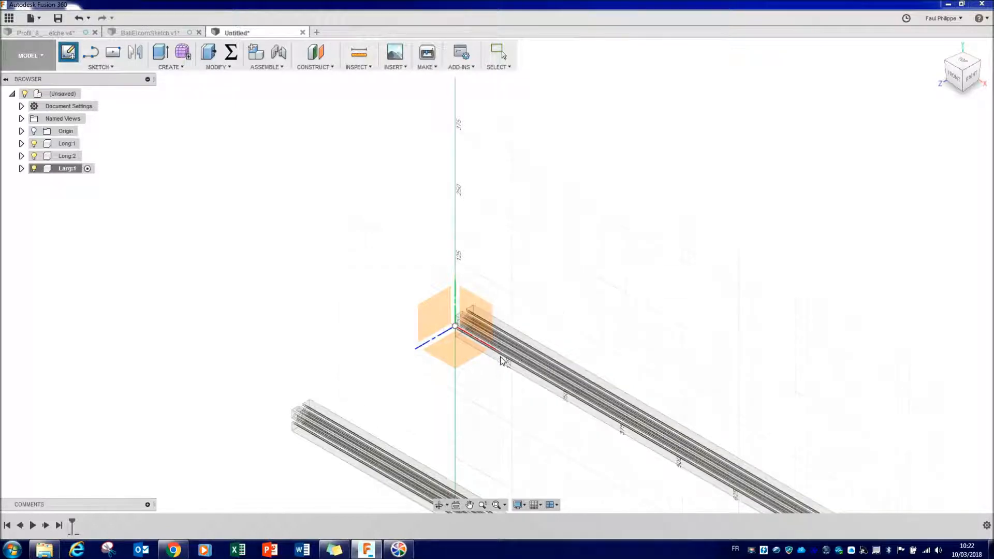
left_click(477, 313)
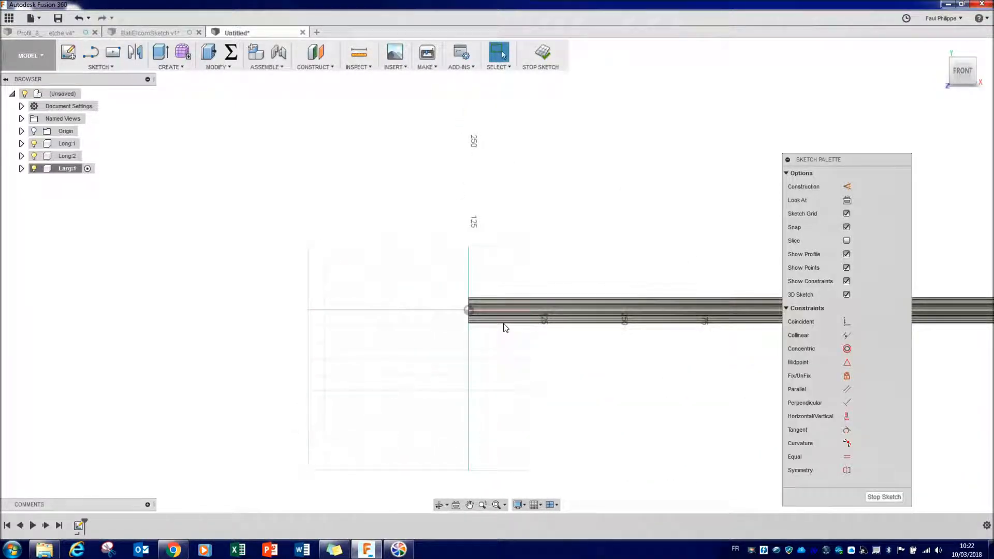
key("ctrl+v")
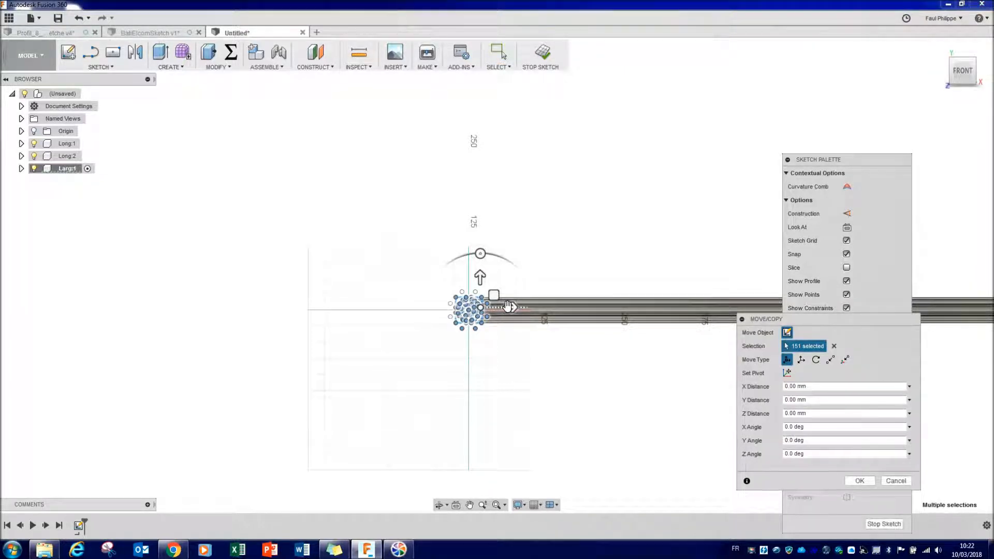
scroll(508, 307, "up", 3)
left_click(503, 308)
mouse_move(504, 307)
left_mouse_down()
mouse_move(527, 308)
mouse_move(520, 318)
left_mouse_up()
left_click(860, 484)
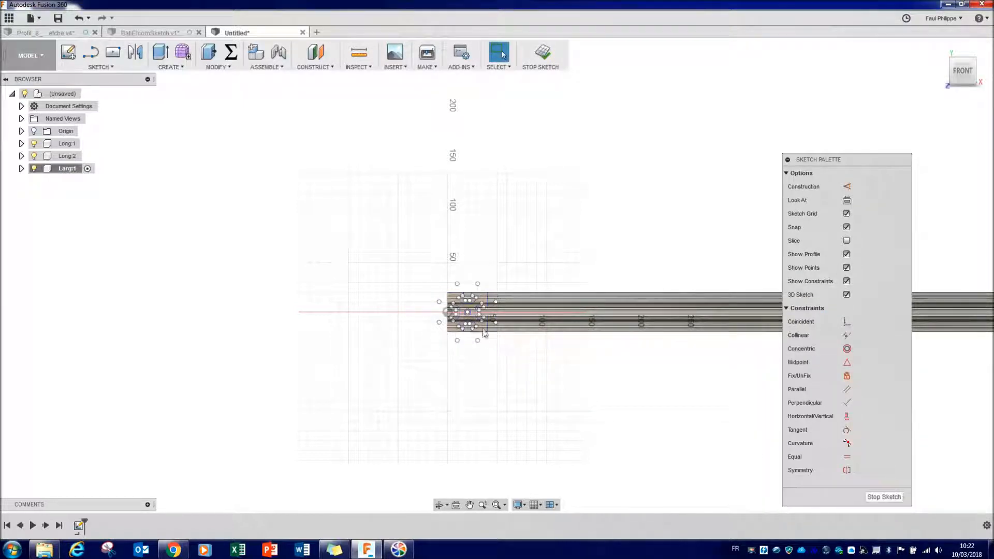
- Extrude the pasted profile between the two Long bars as a new body with the distance larg-80
key("e")
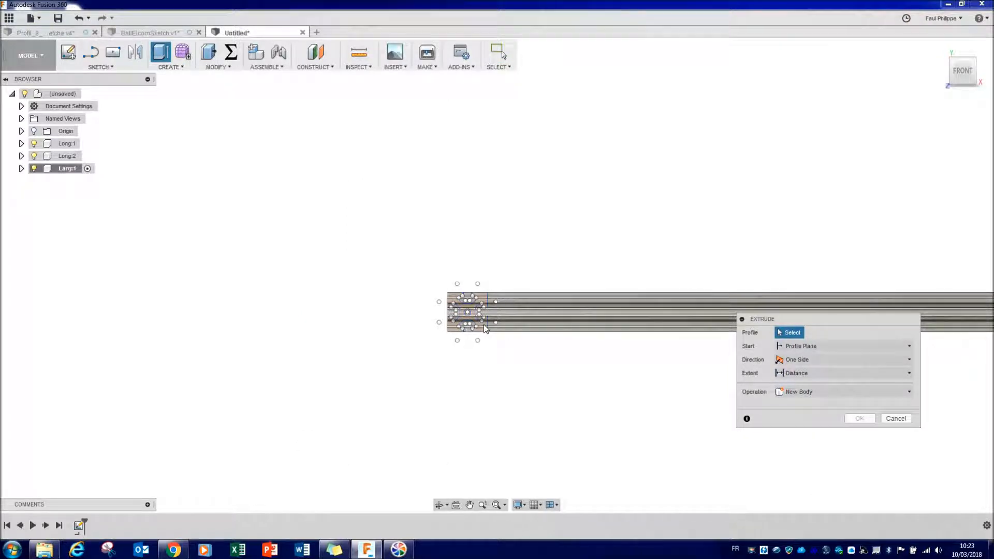
left_click(484, 324)
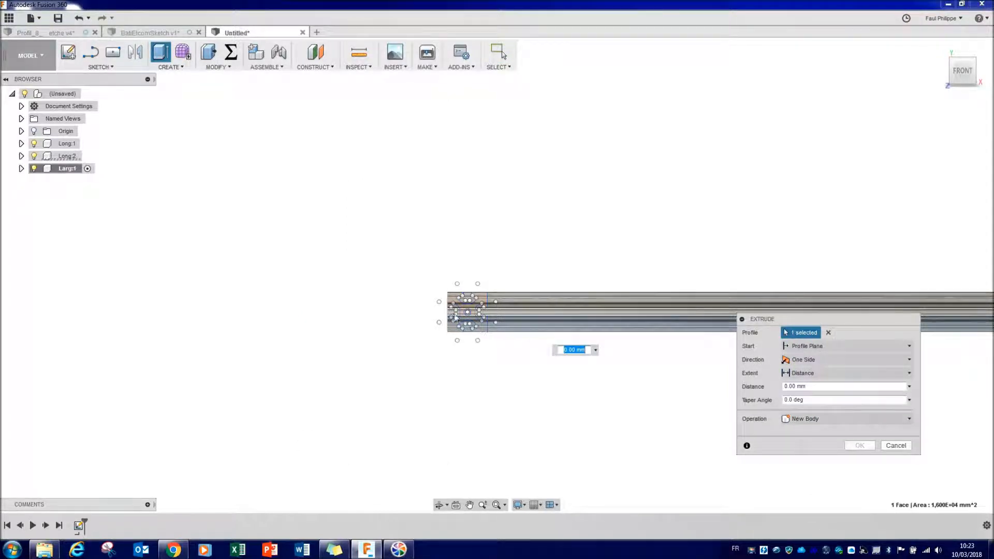
left_click(22, 169)
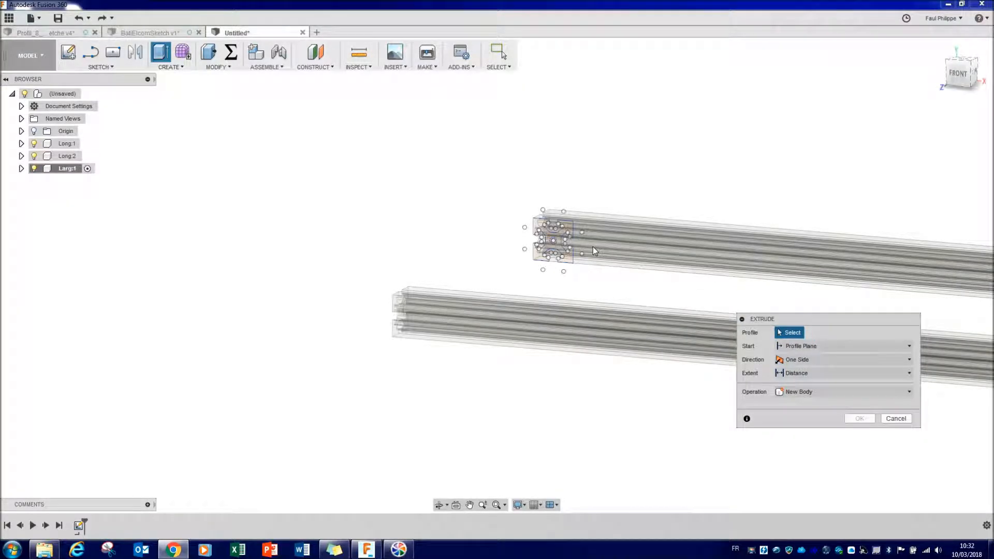
left_click(568, 263)
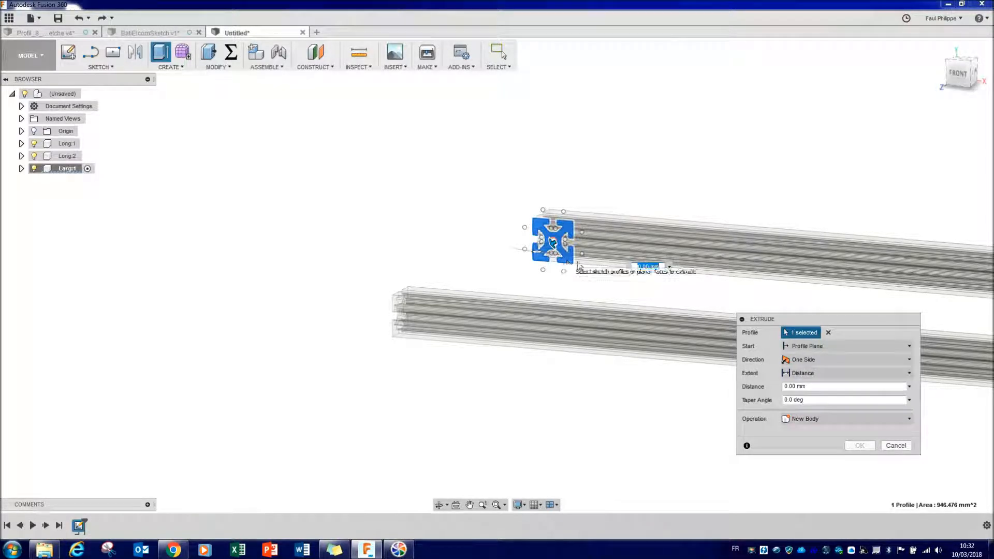
left_click(787, 386)
type("lar")
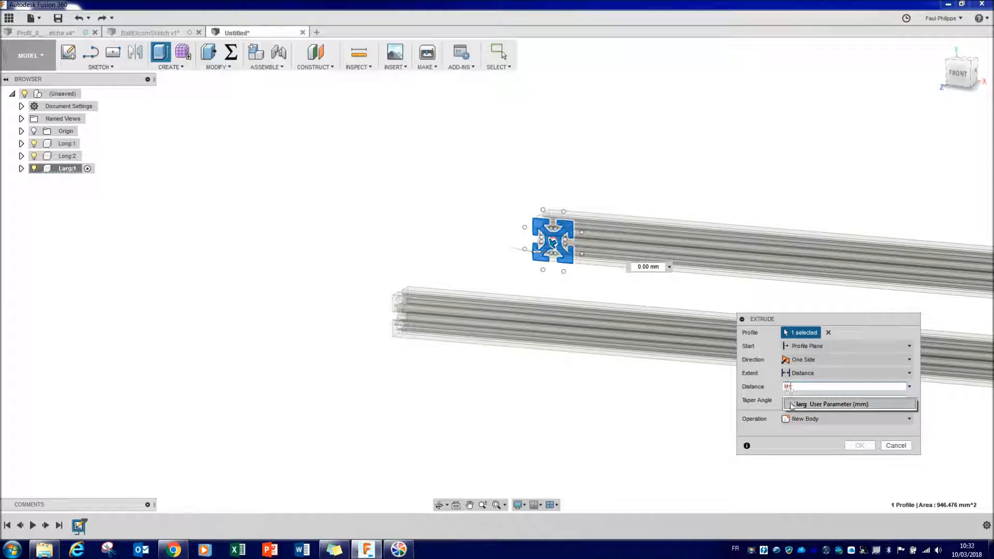
left_click(792, 404)
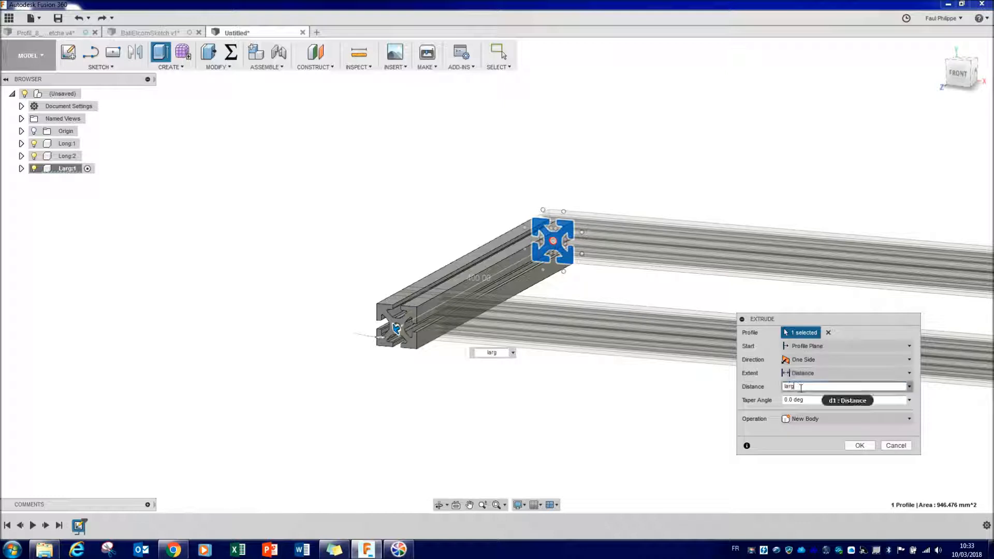
type("-80")
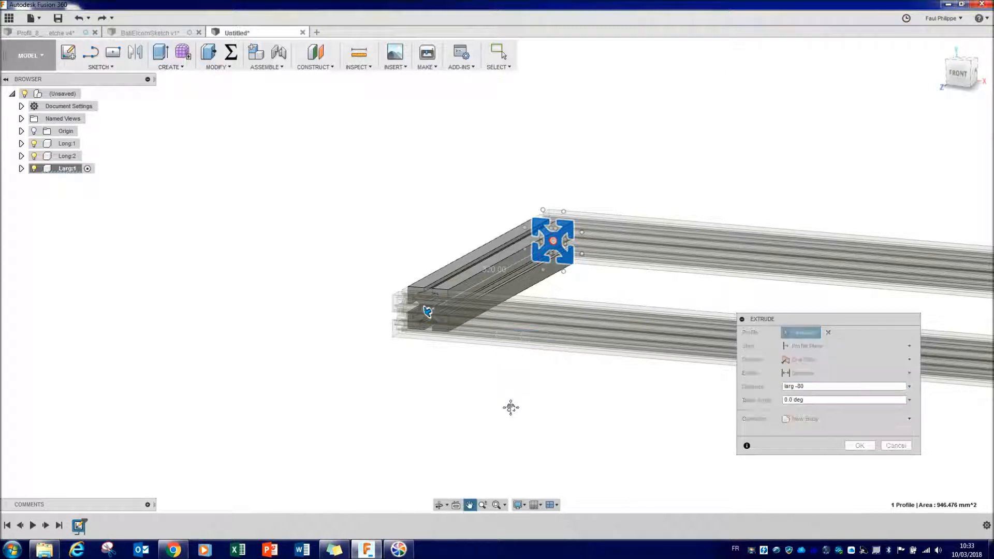
middle_click_drag(510, 402, 502, 429)
left_click(858, 446)
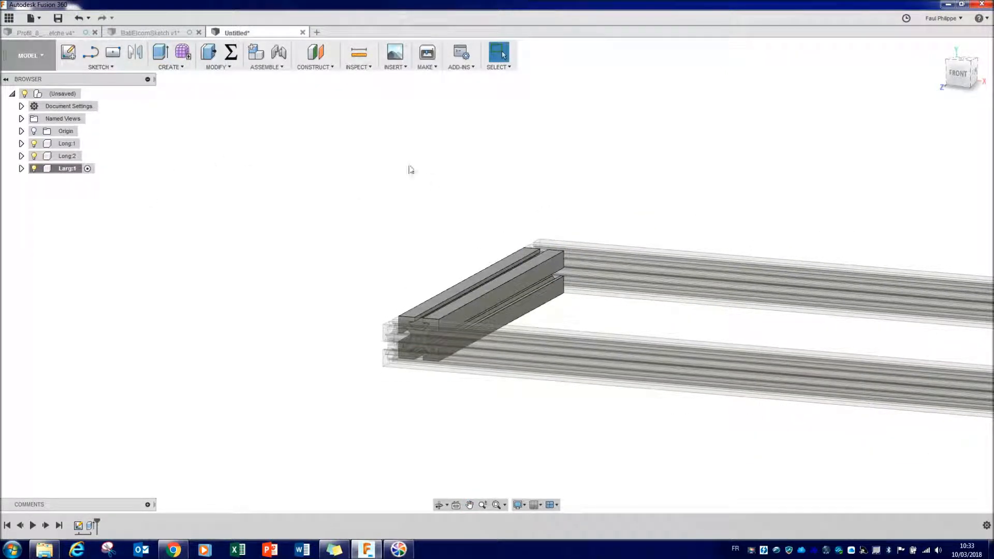
- Start a rectangular component pattern of the Larg bar, directed along the length of the Long bars
left_click(185, 68)
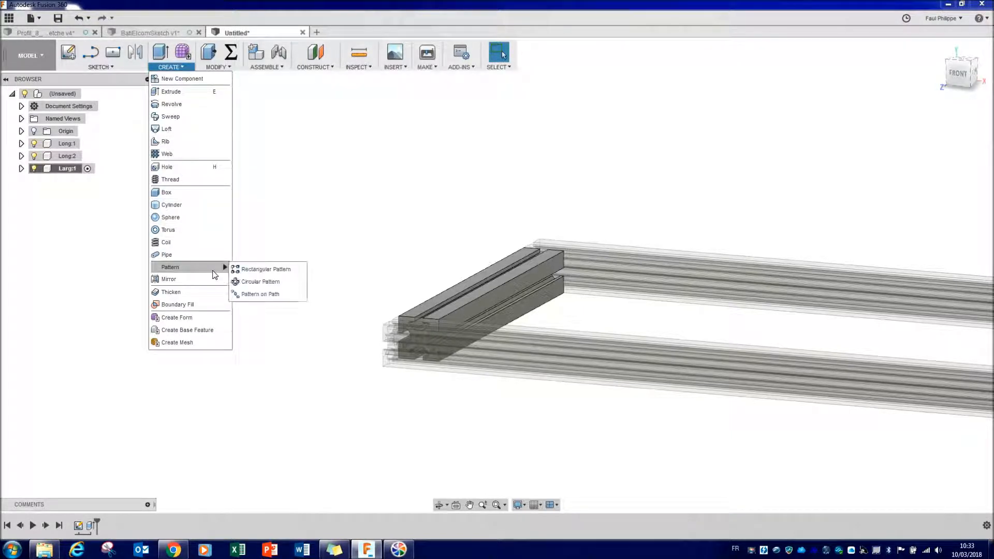
left_click(241, 269)
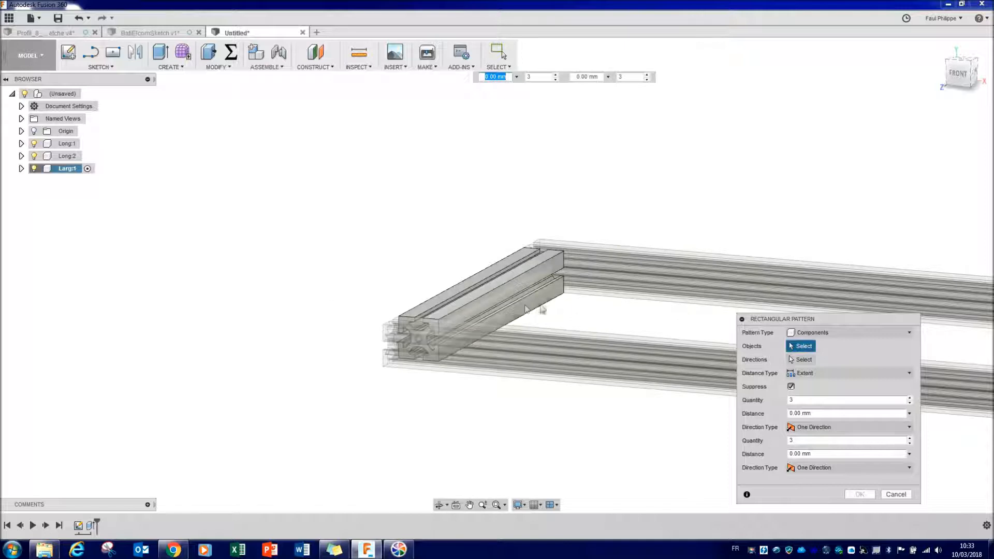
left_click(508, 300)
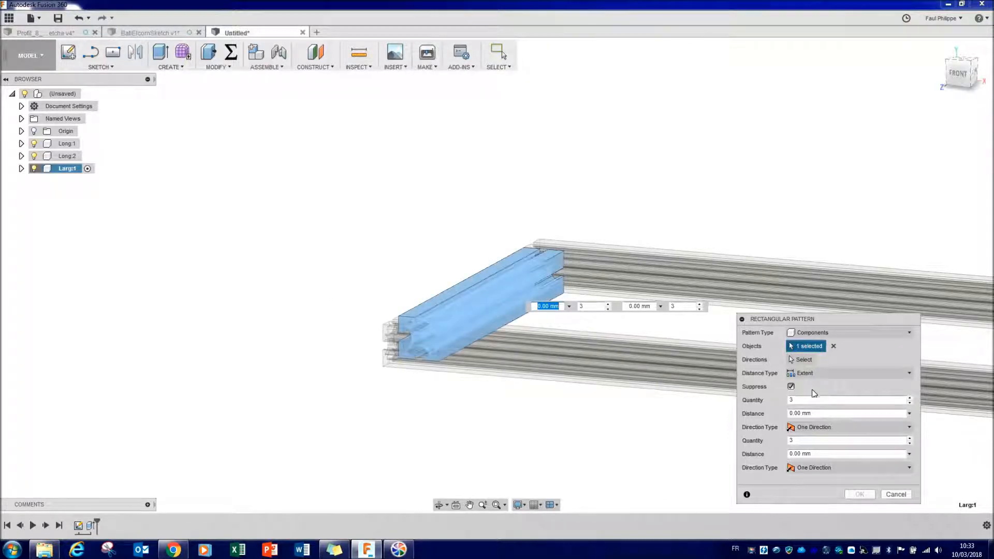
left_click(801, 360)
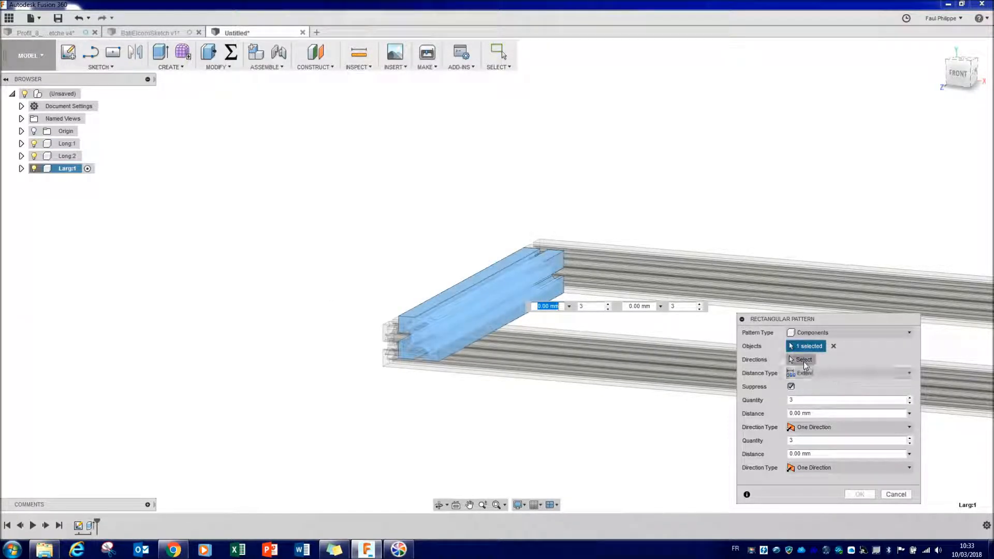
left_click(572, 272)
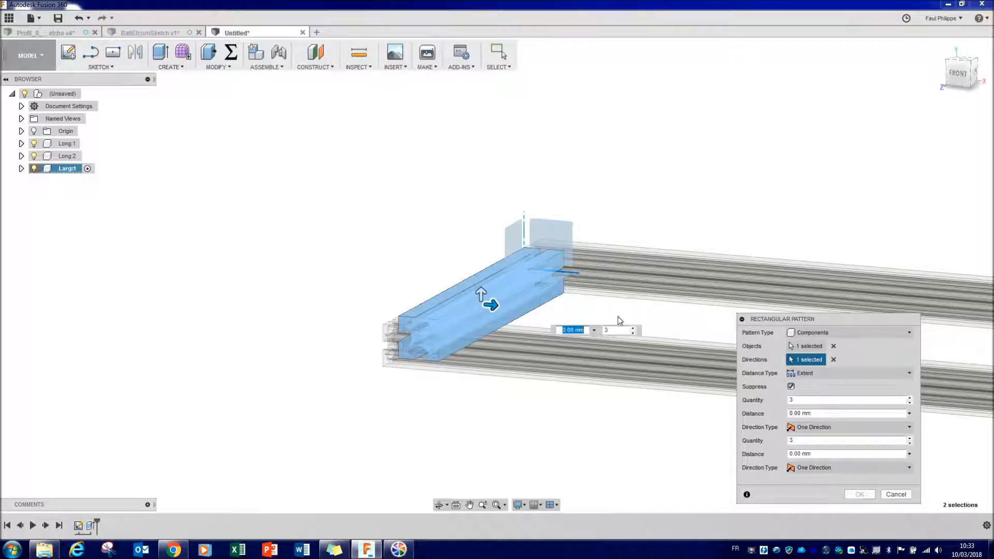
- Set the Larg pattern's distance to the parameter long and its quantity to 2
double_click(806, 413)
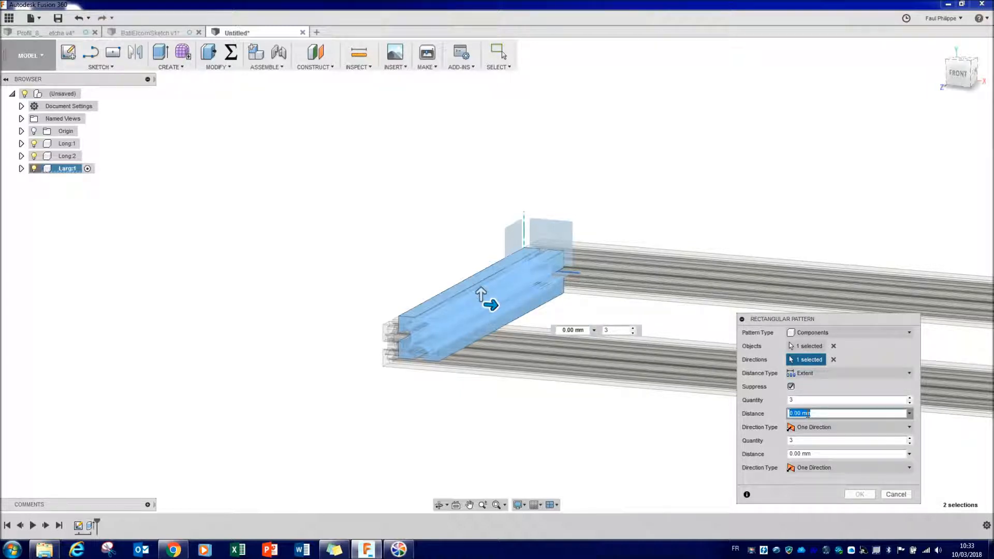
type("long")
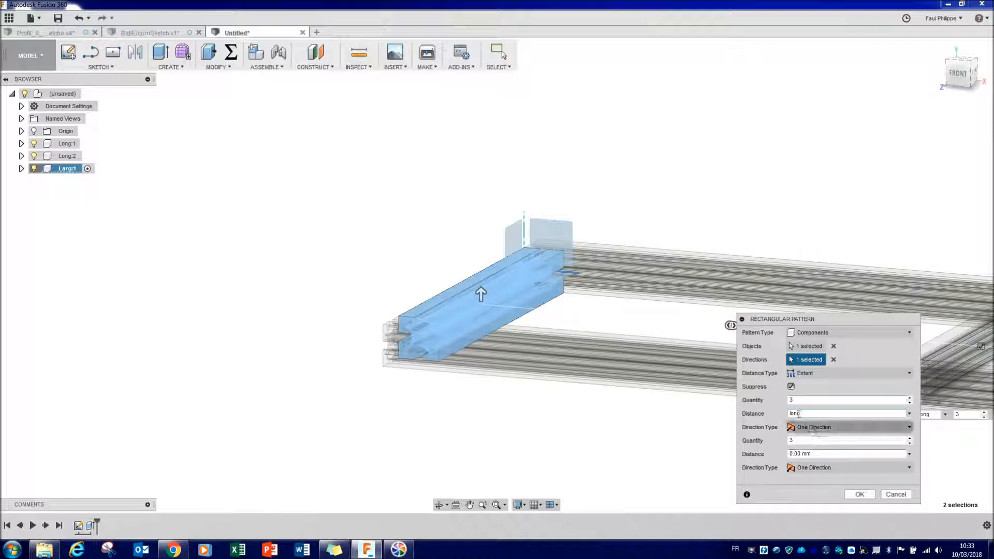
double_click(797, 397)
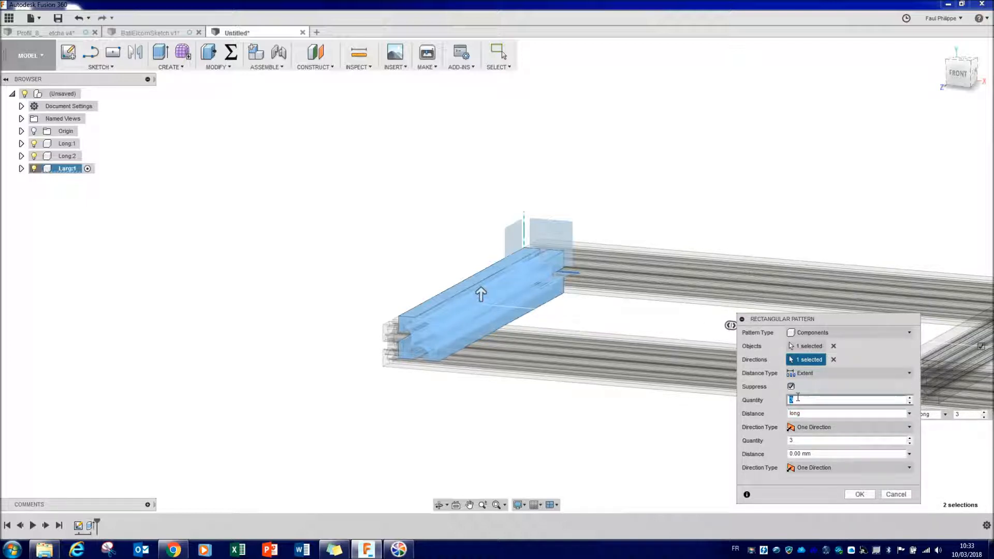
type("2")
- Change the pattern distance to long-40 and create the second Larg bar at the far end of the frame
middle_click_drag(779, 192, 414, 177)
scroll(688, 290, "down", 3)
middle_click_drag(779, 228, 630, 220)
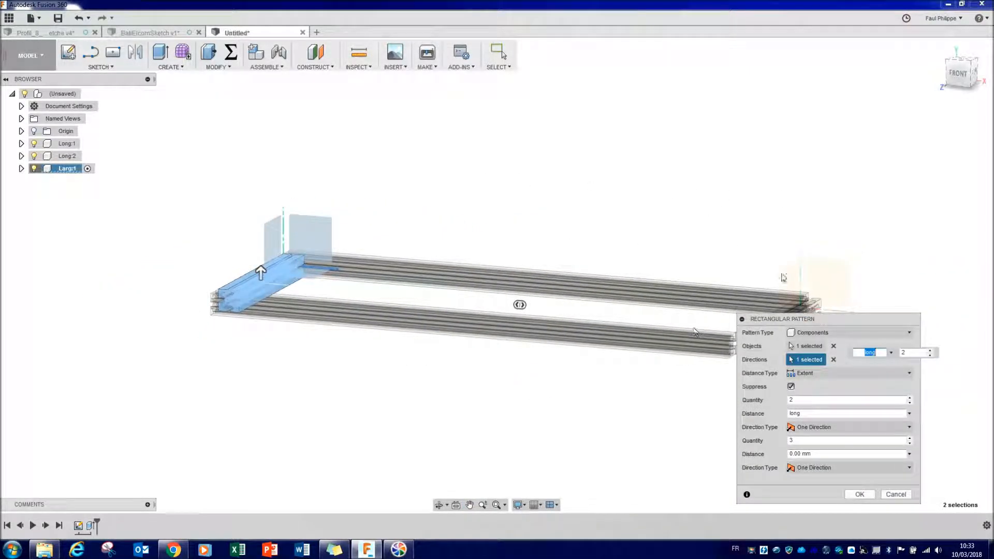
scroll(803, 297, "up", 5)
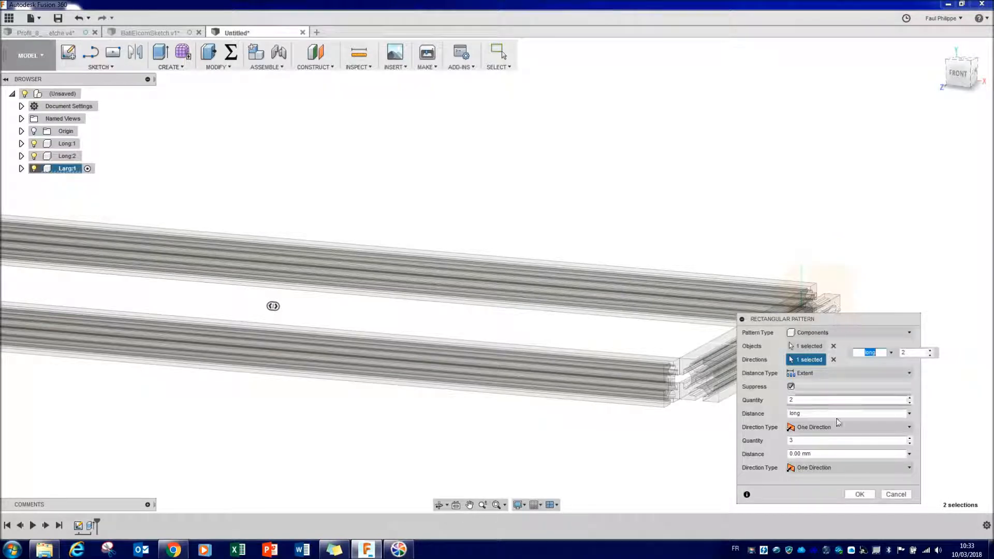
left_click(825, 413)
type("-")
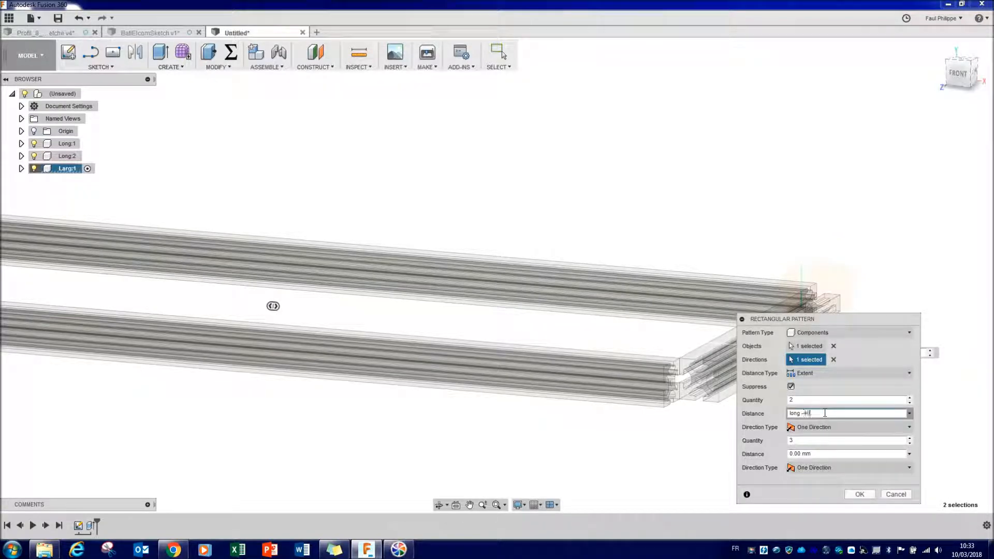
type("40")
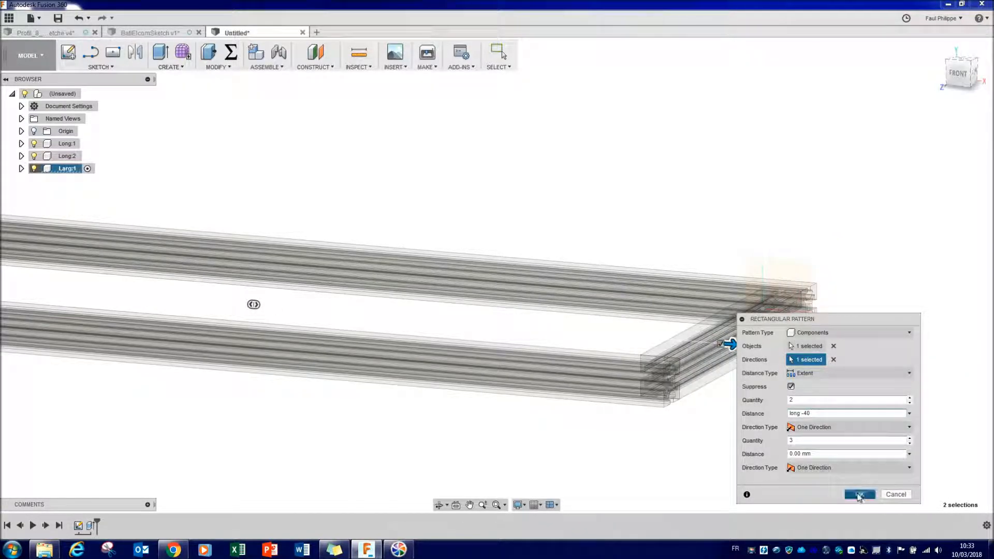
left_click(860, 495)
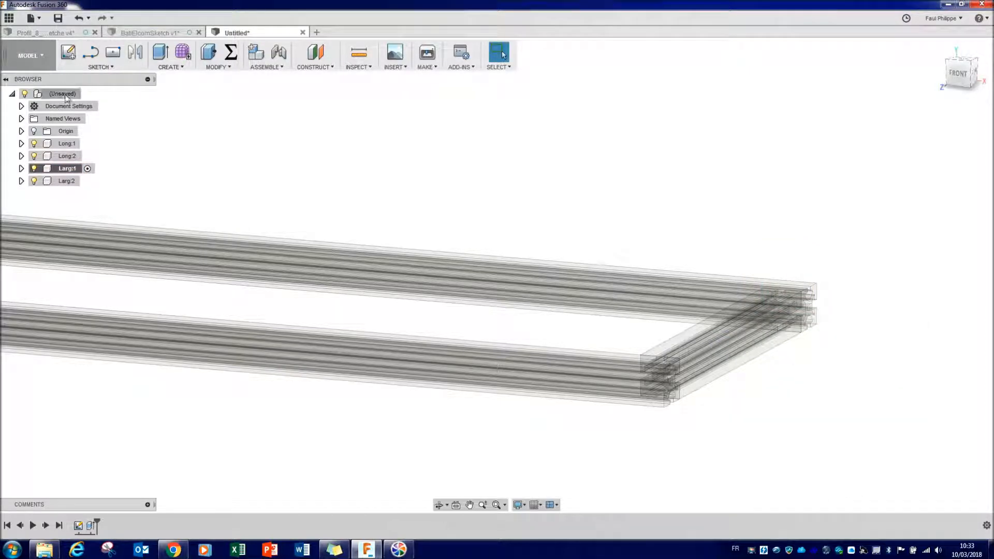
- Activate the root of the design so that the complete frame is active
left_click(87, 94)
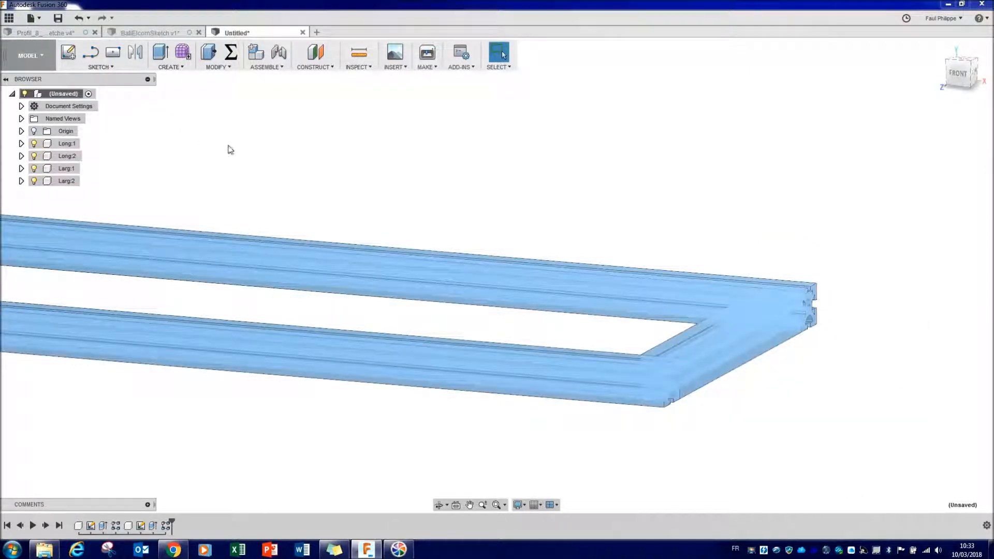
scroll(401, 182, "down", 3)
middle_click_drag(383, 160, 672, 201)
scroll(657, 194, "down", 2)
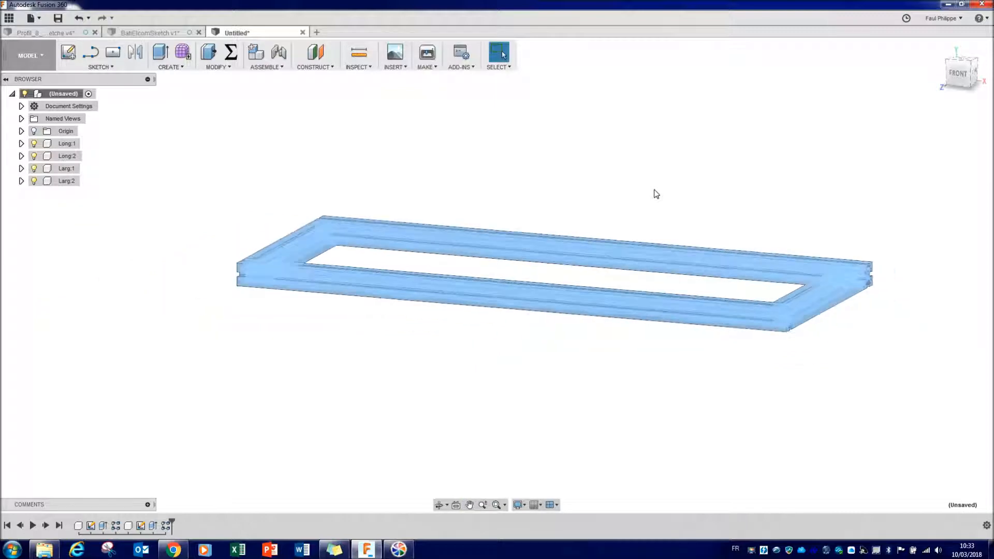
mouse_move(497, 176)
middle_mouse_down("shift")
mouse_move(477, 195)
mouse_move(517, 178)
mouse_move(504, 192)
middle_mouse_up("shift")
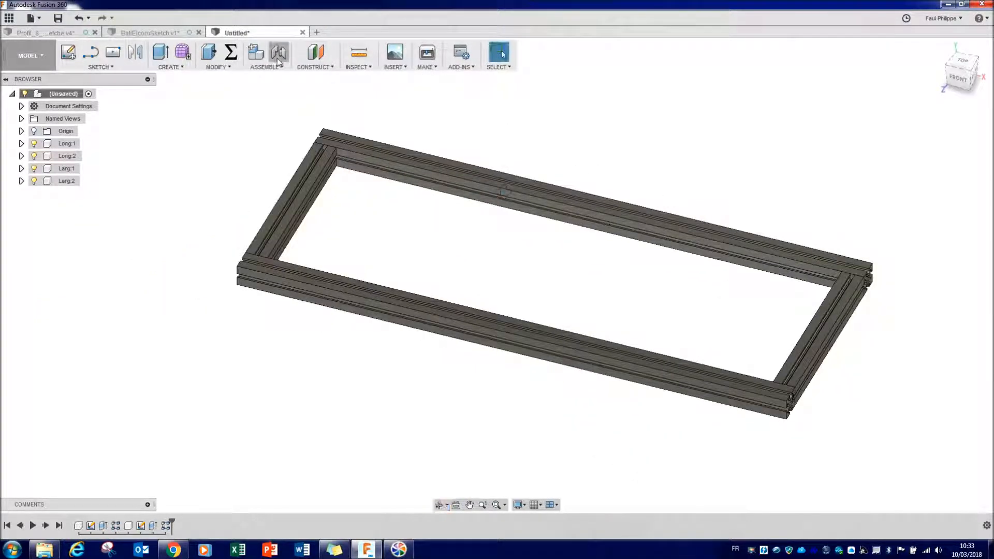
- Set the user parameters long to 800 mm and larg to 200 mm, and apply them to the frame
left_click(231, 52)
double_click(479, 42)
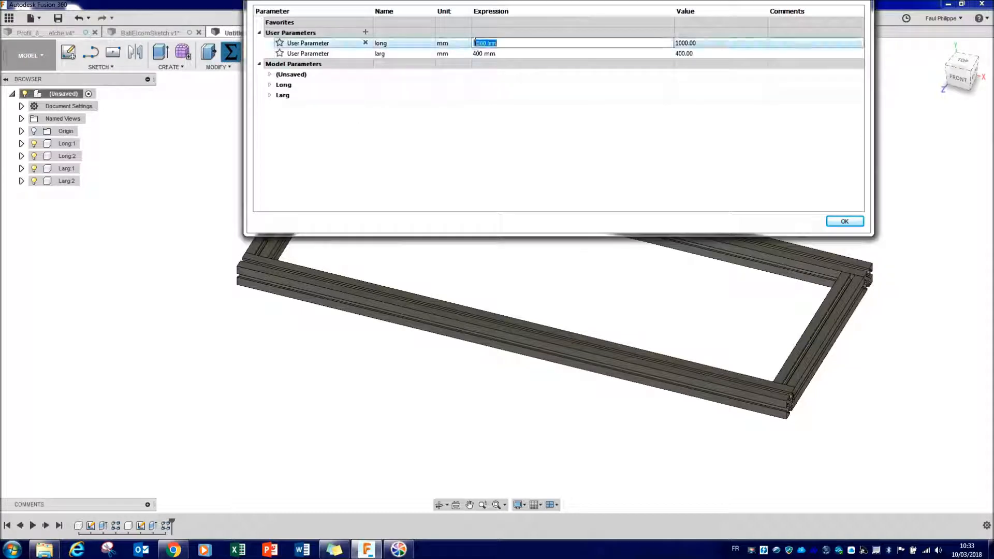
double_click(480, 53)
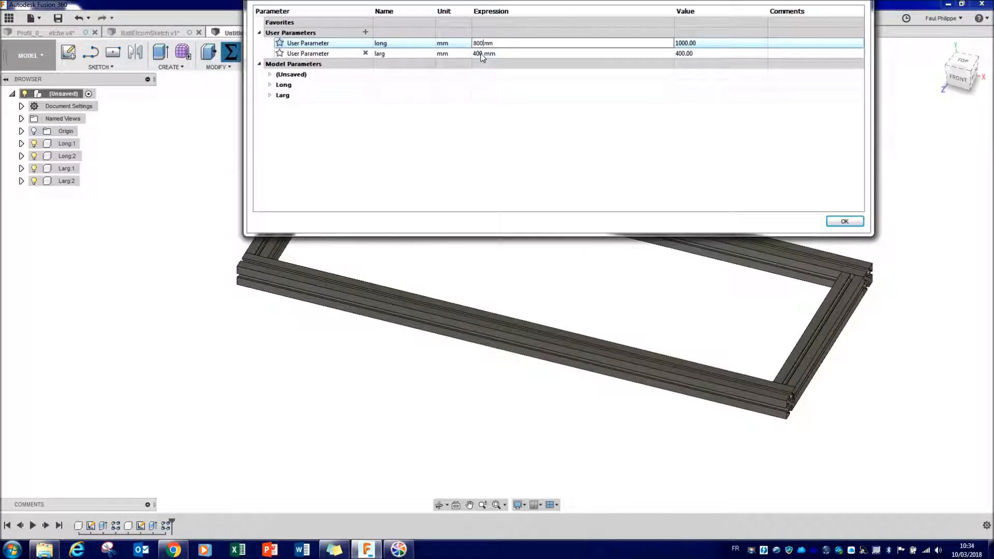
key("Return")
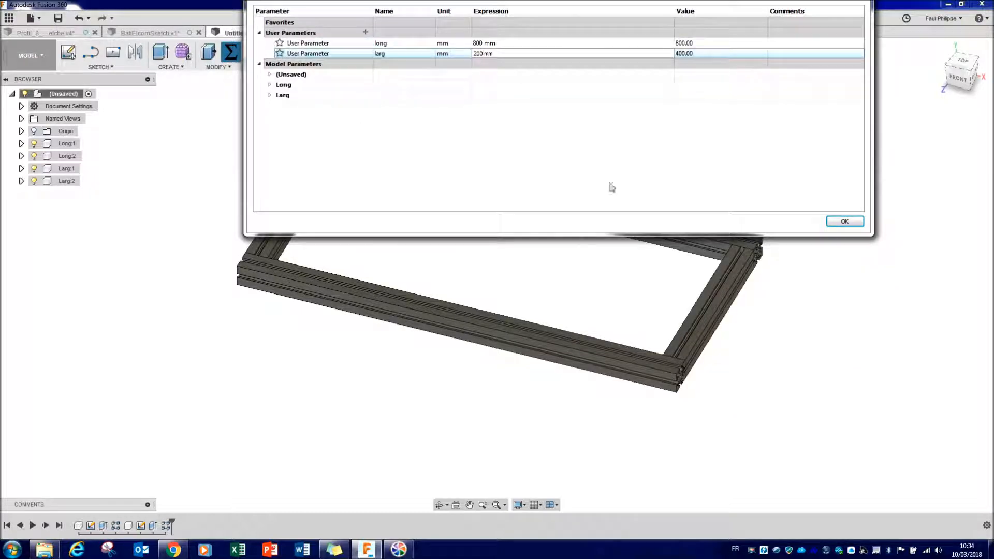
left_click(845, 221)
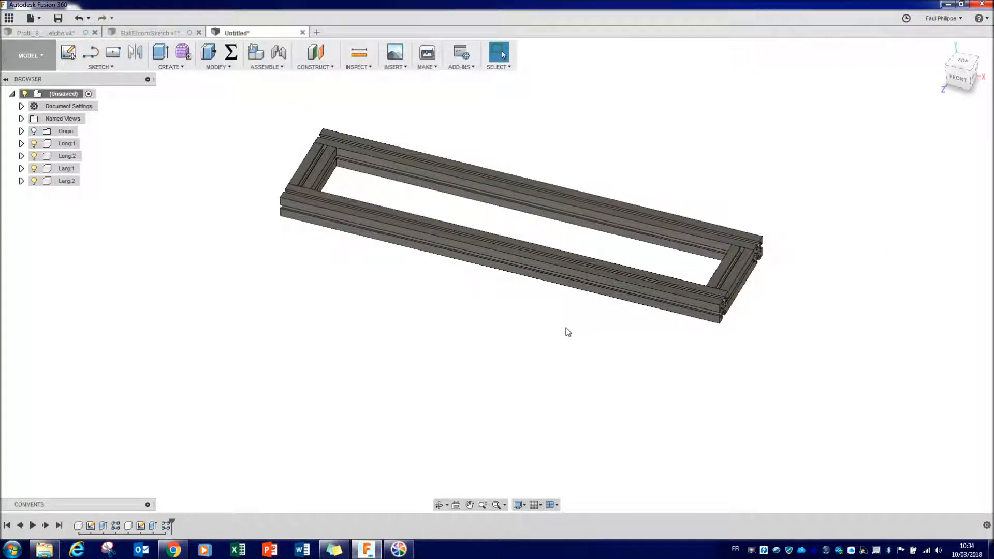